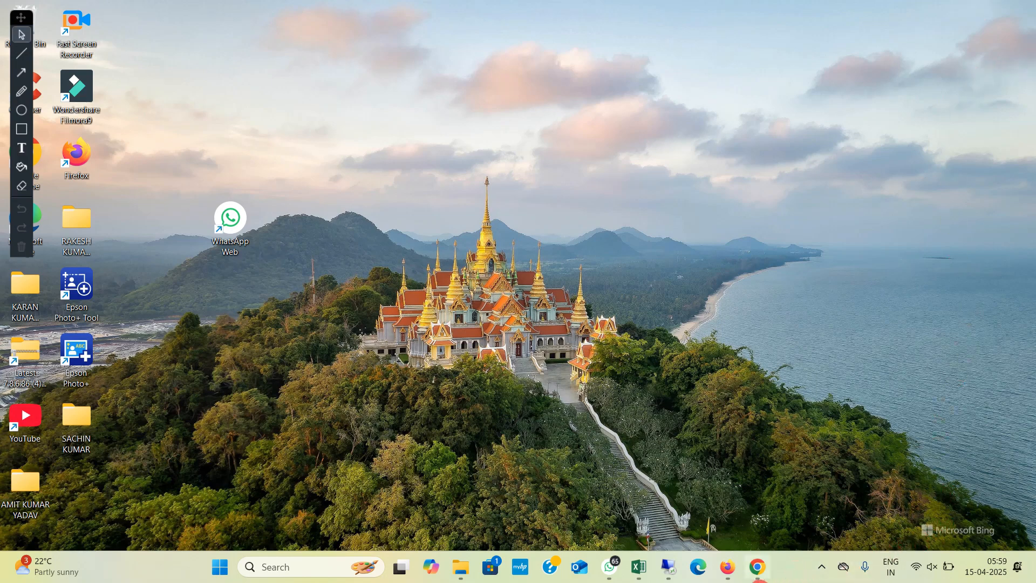
Step: Switch to Chrome and look through the services offered on the BiharBhumi home page
left_click(758, 567)
scroll(568, 324, "down", 3)
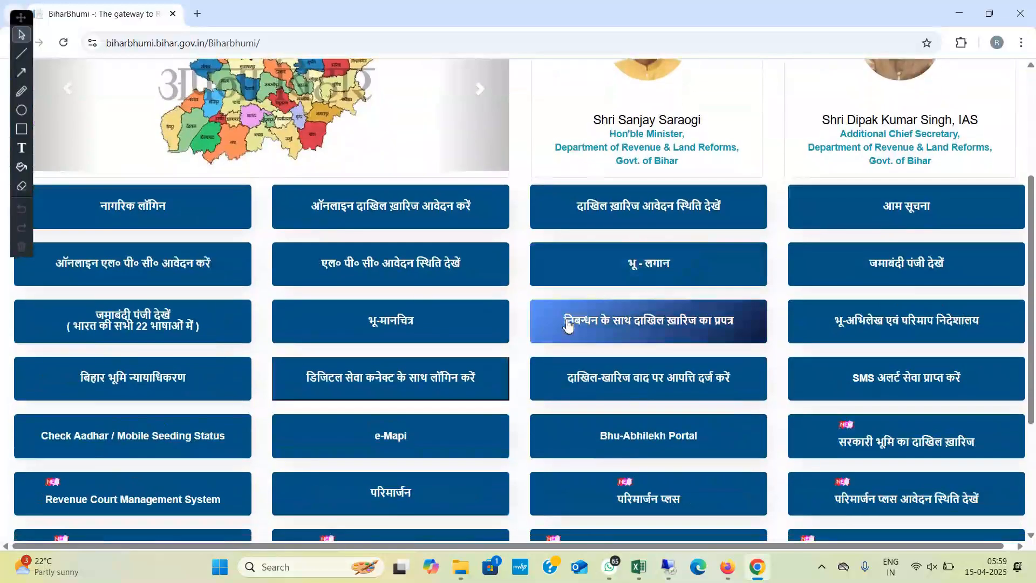
scroll(568, 324, "up", 3)
scroll(593, 350, "down", 3)
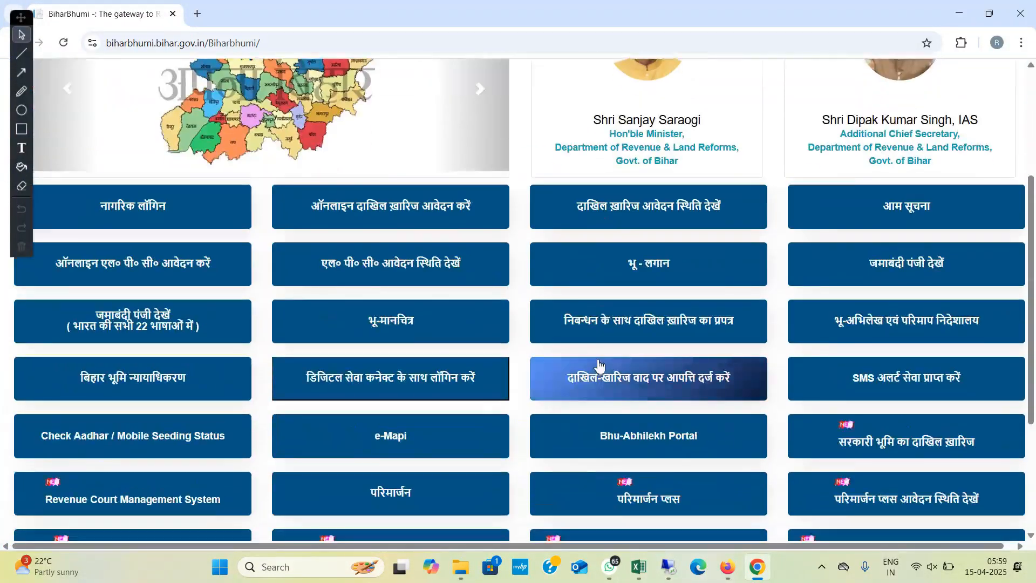
Step: Open the BiharBhumi site from a Google search for "land record bihar" in a new tab and dismiss its online services notice
left_click(198, 14)
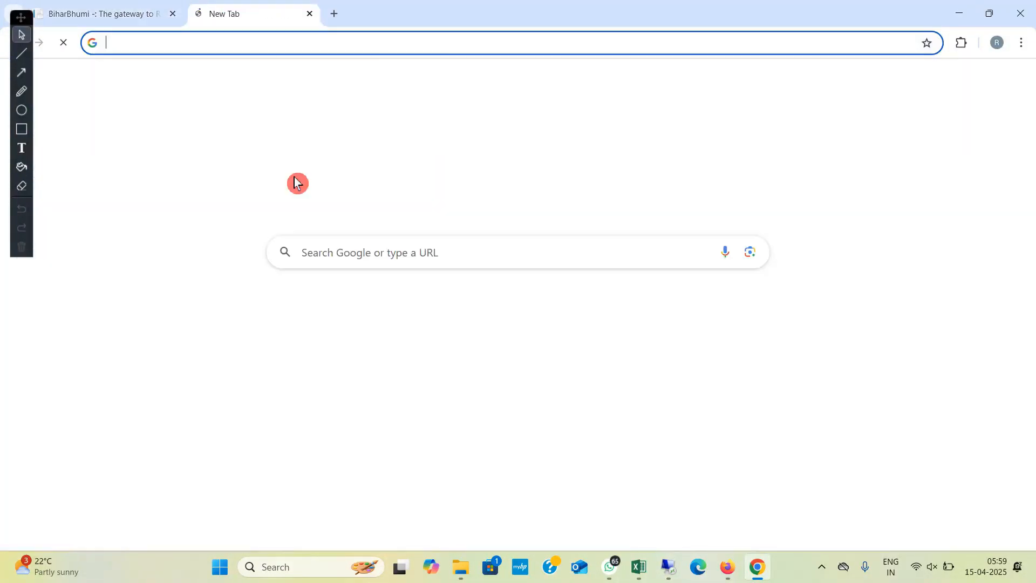
left_click(409, 250)
type("LAND")
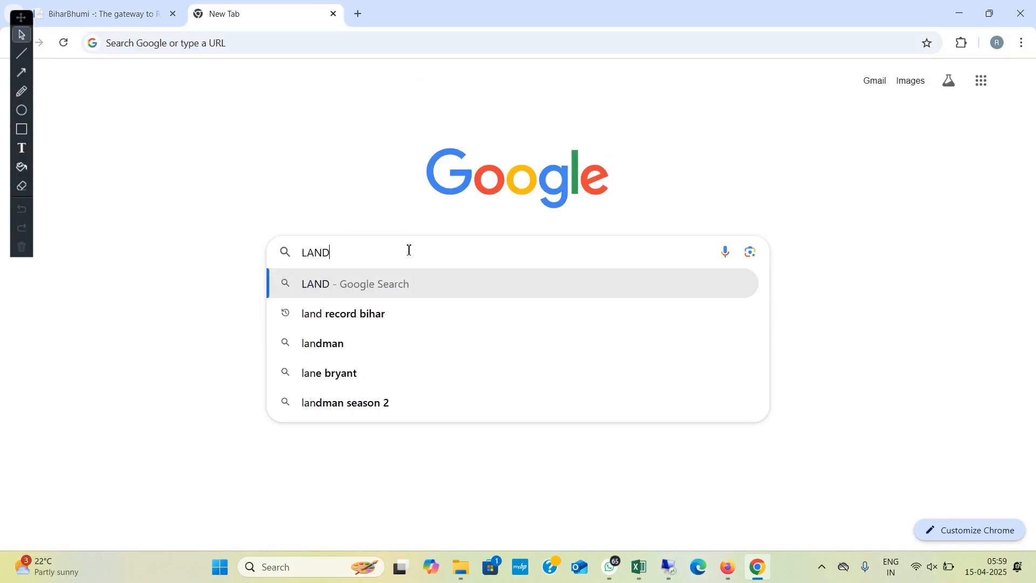
left_click(352, 321)
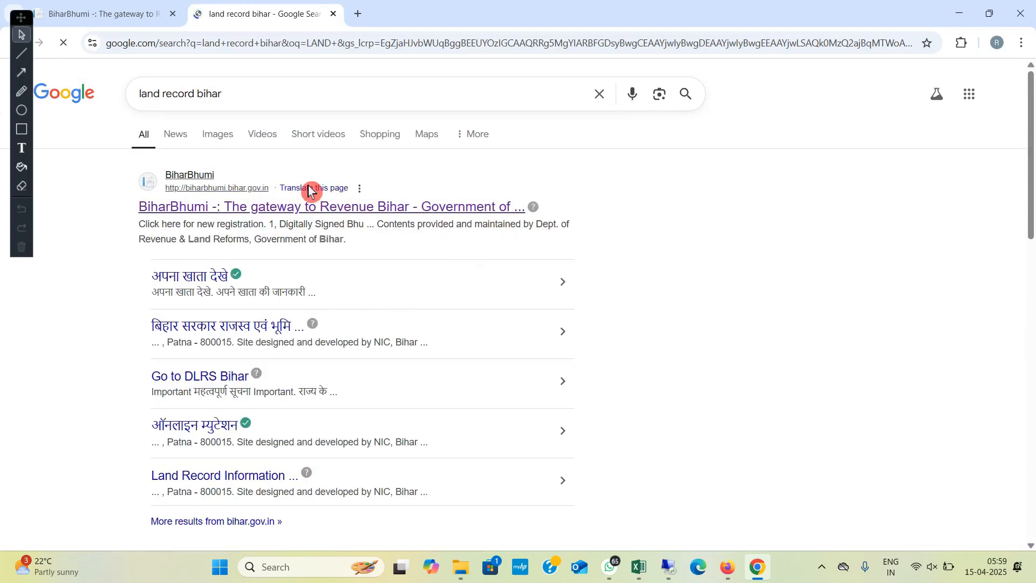
left_click(292, 215)
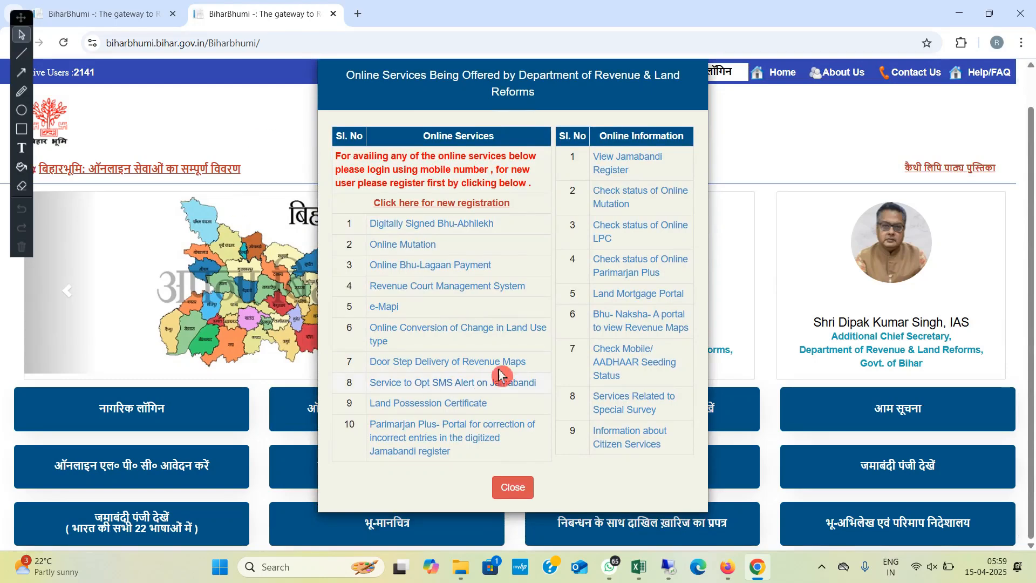
left_click(514, 487)
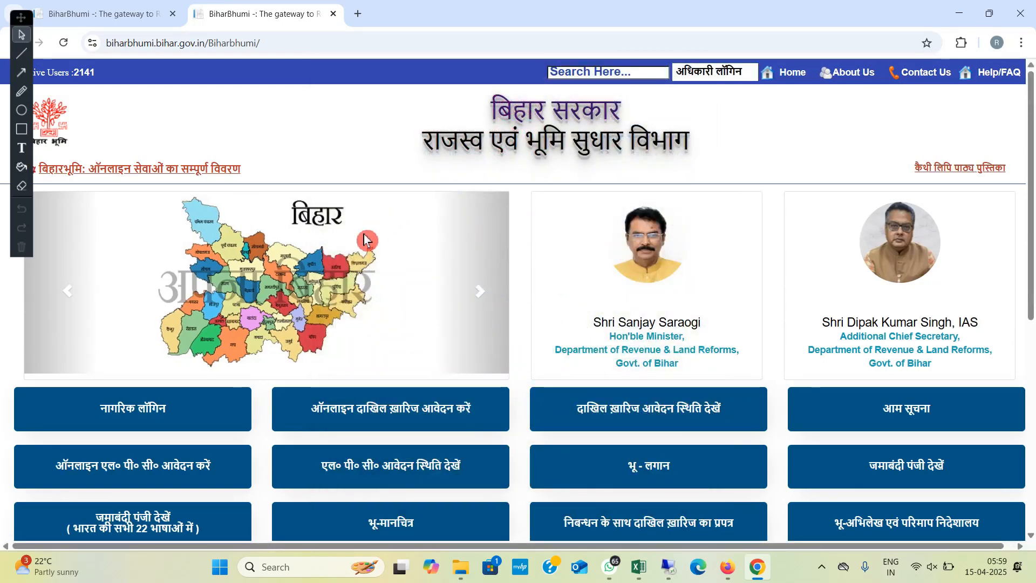
Step: Open the login page of the online mutation service (ऑनलाइन दाखिल ख़ारिज आवेदन करें) and examine its new-user registration form
scroll(345, 152, "down", 3)
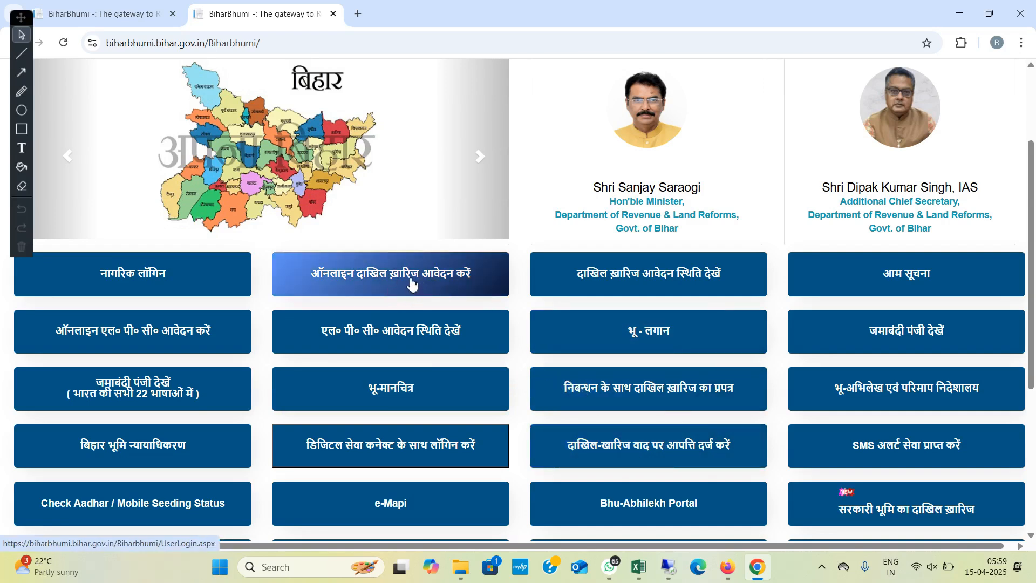
left_click(392, 282)
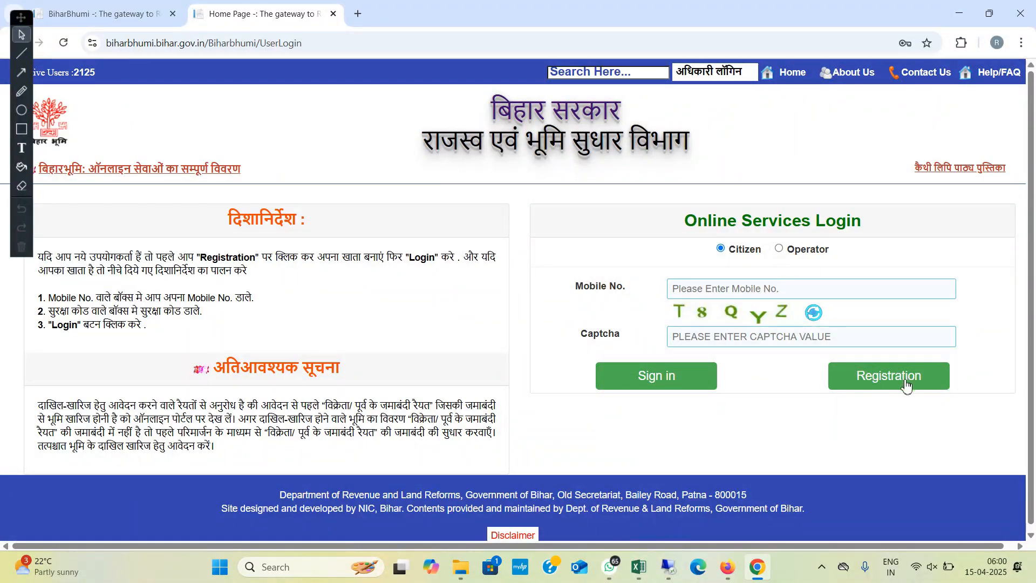
left_click(889, 387)
scroll(324, 329, "down", 3)
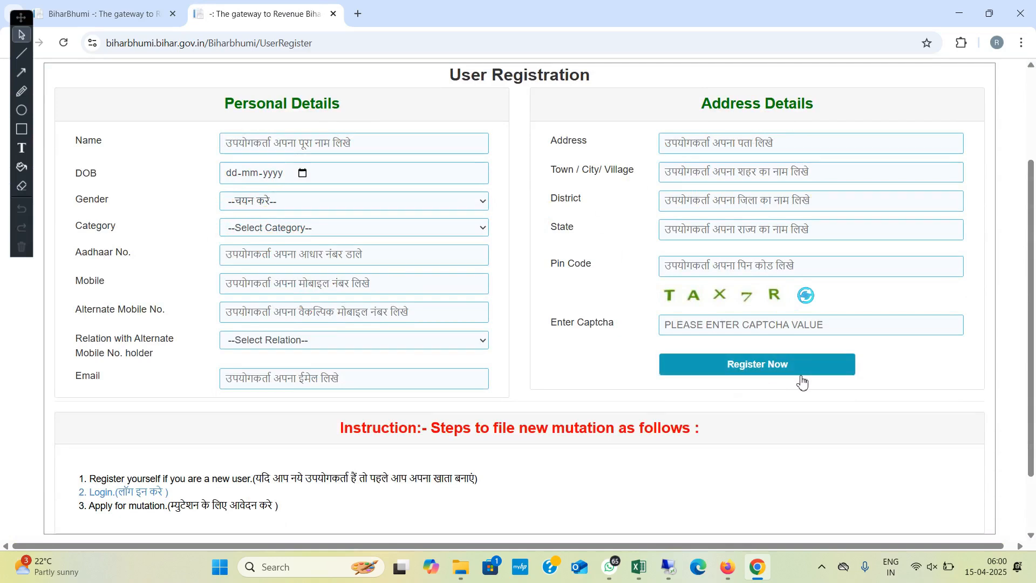
left_click(547, 330)
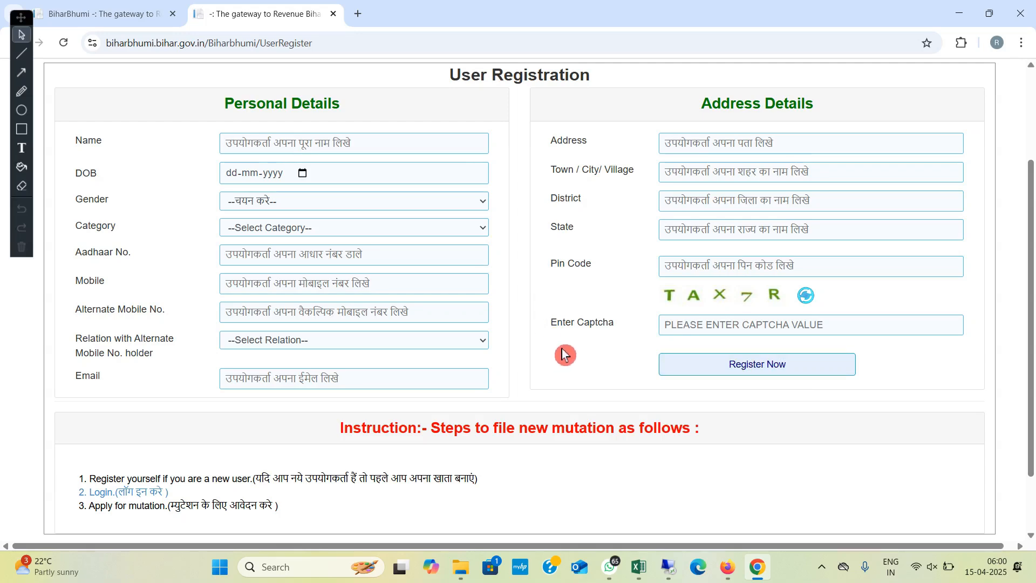
scroll(604, 361, "up", 3)
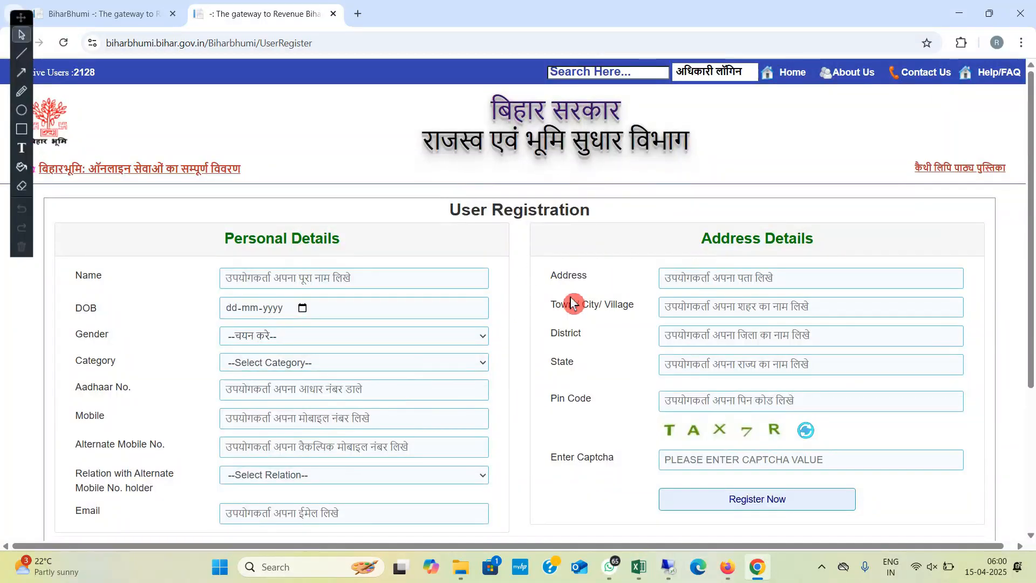
Step: Return to the BiharBhumi home page, dismissing its notice, and reopen the login page for online mutation
left_click(793, 73)
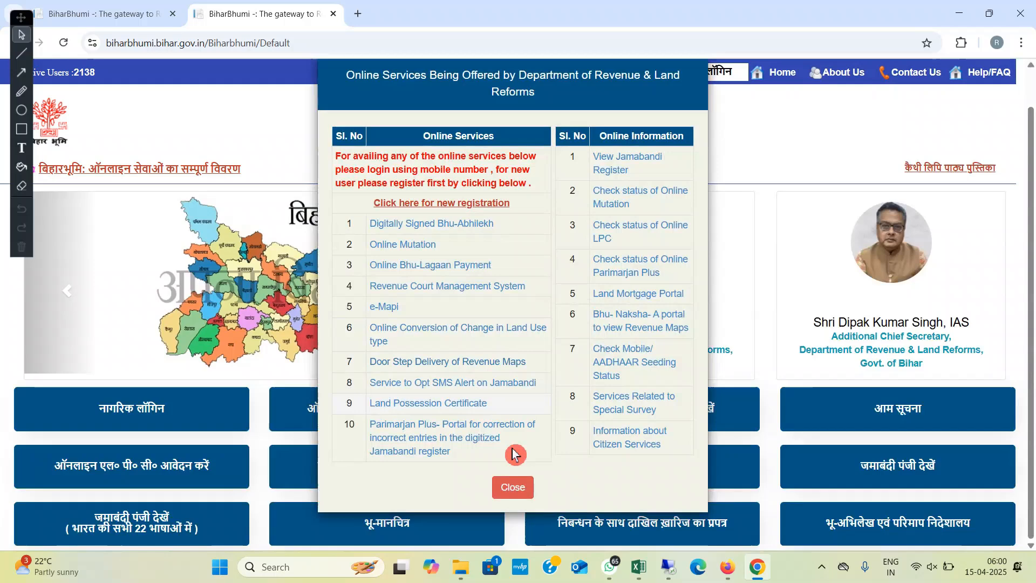
left_click(499, 490)
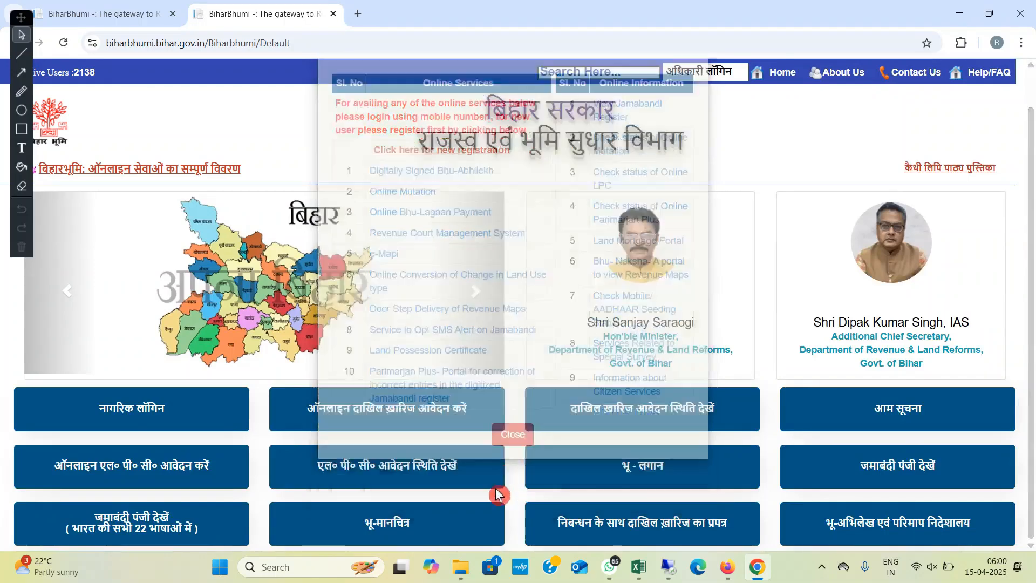
left_click(418, 416)
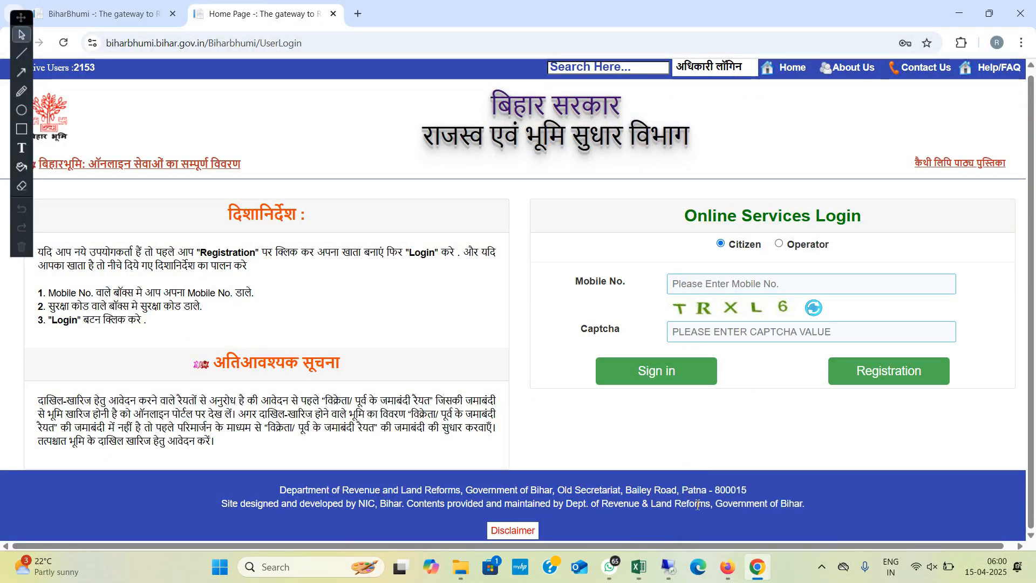
Step: Switch to Firefox and open the online mutation application page from the logged-in citizen dashboard
left_click(751, 573)
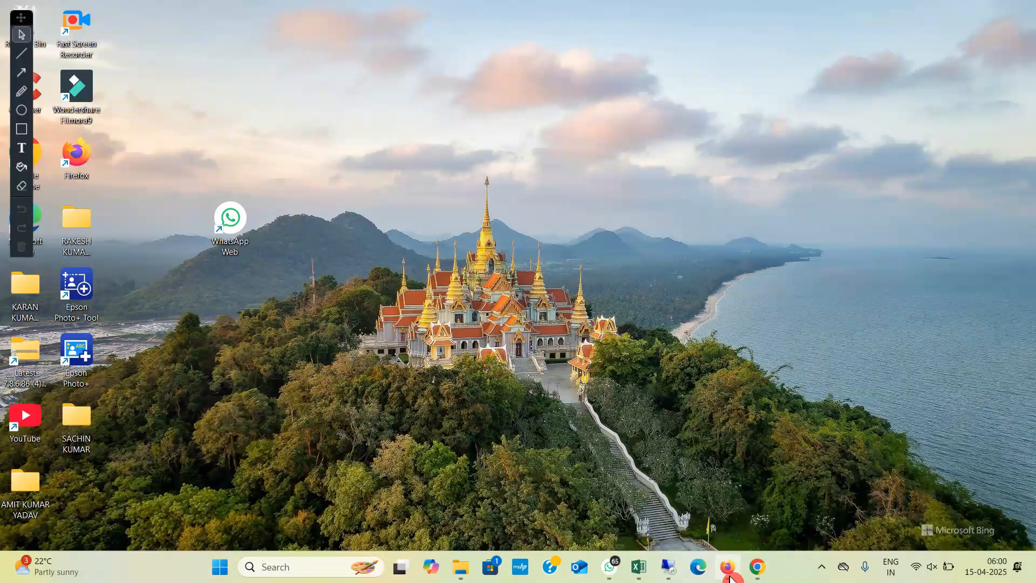
left_click(729, 573)
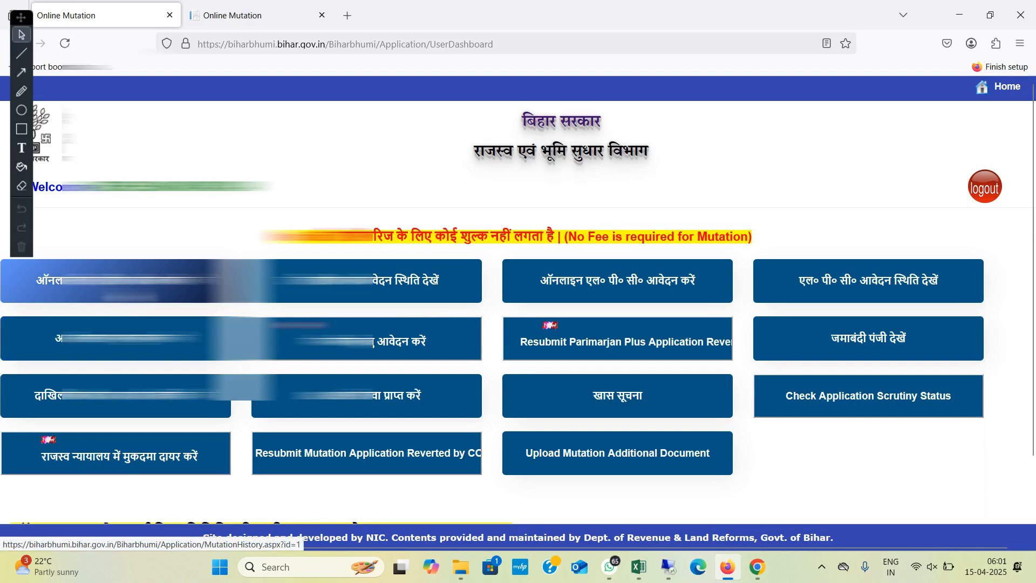
left_click(130, 288)
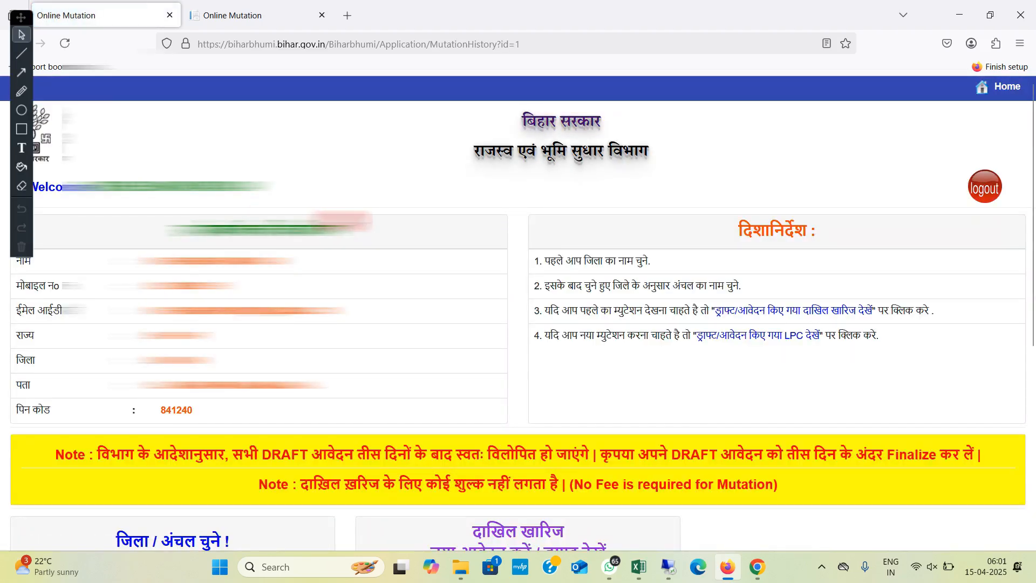
Step: Select Siwan as the district (जिला) for the mutation application
scroll(518, 313, "down", 3)
scroll(518, 313, "up", 3)
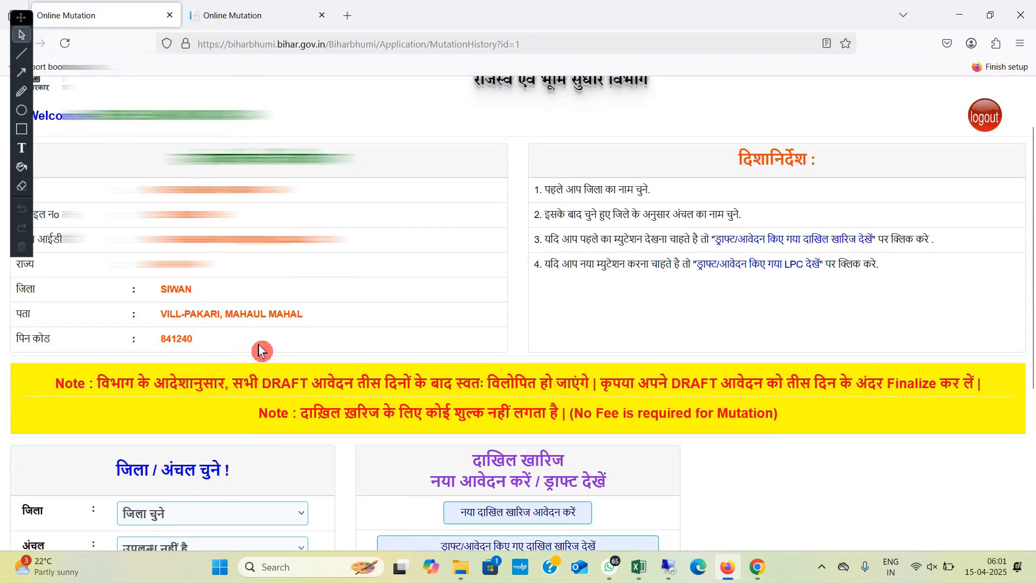
scroll(259, 345, "down", 1)
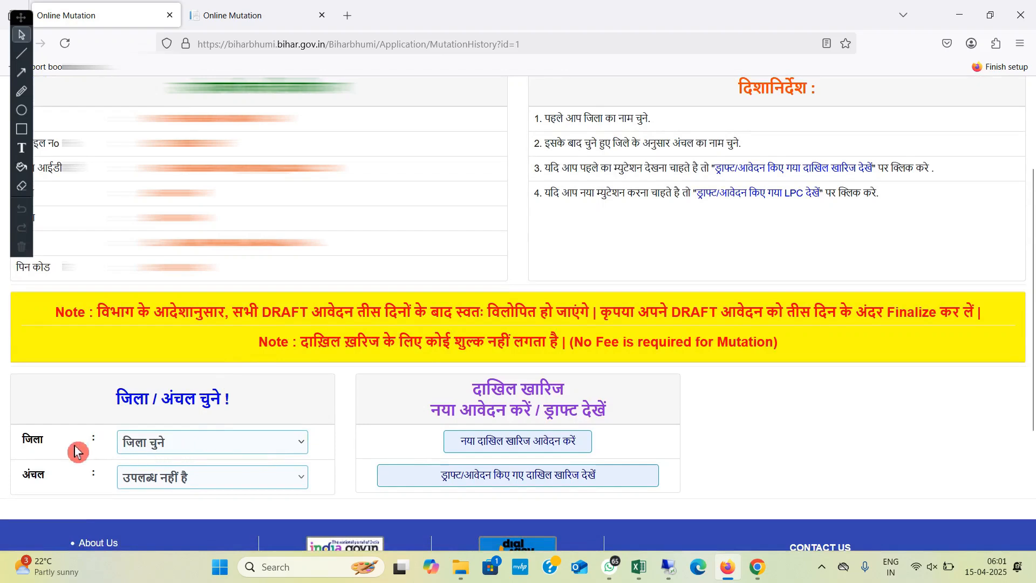
left_click(179, 451)
scroll(167, 378, "down", 7)
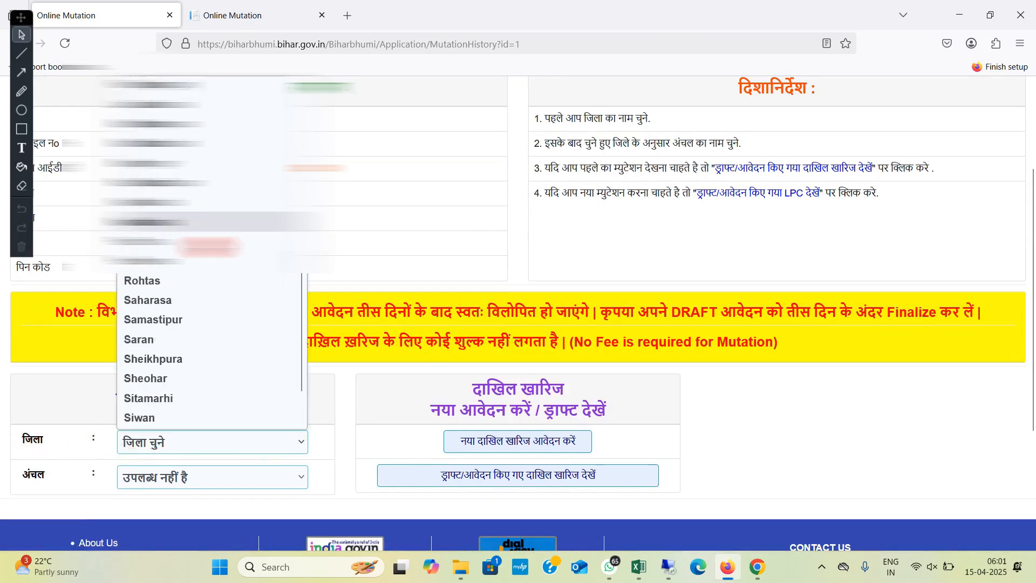
left_click(162, 356)
scroll(224, 333, "down", 5)
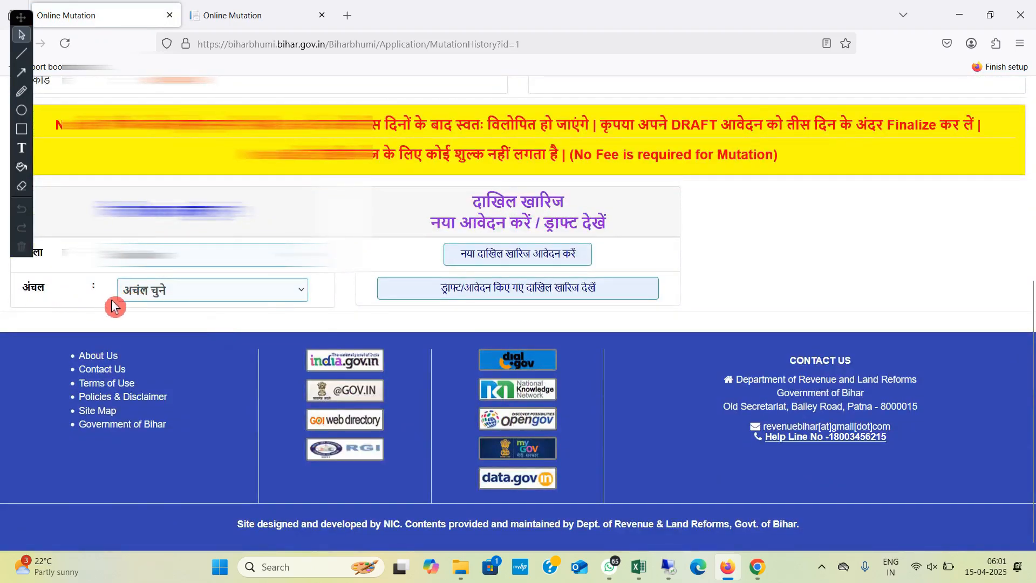
Step: Select Hasanpura as the circle (अंचल) for the mutation application
left_click(169, 296)
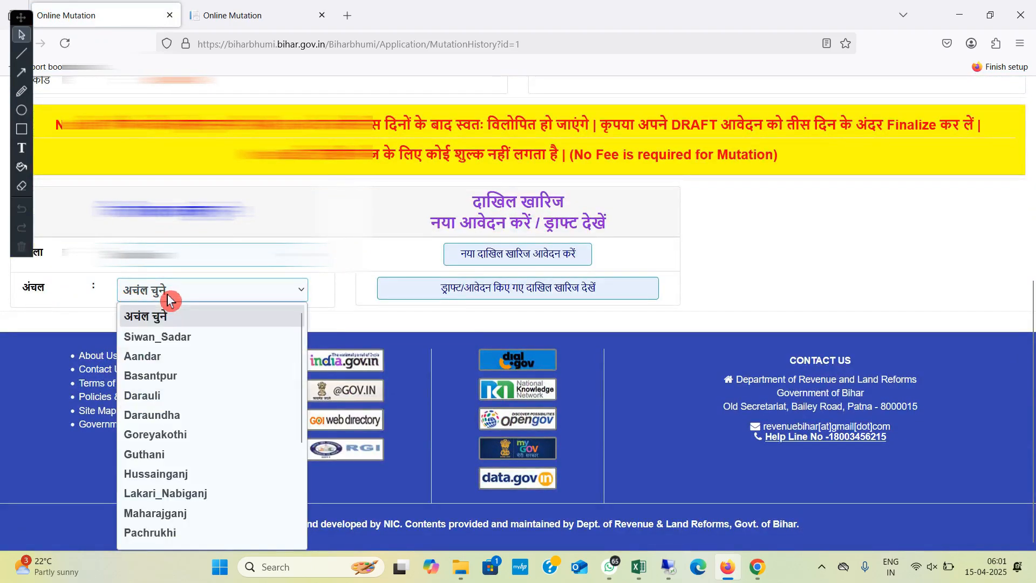
scroll(180, 479, "down", 3)
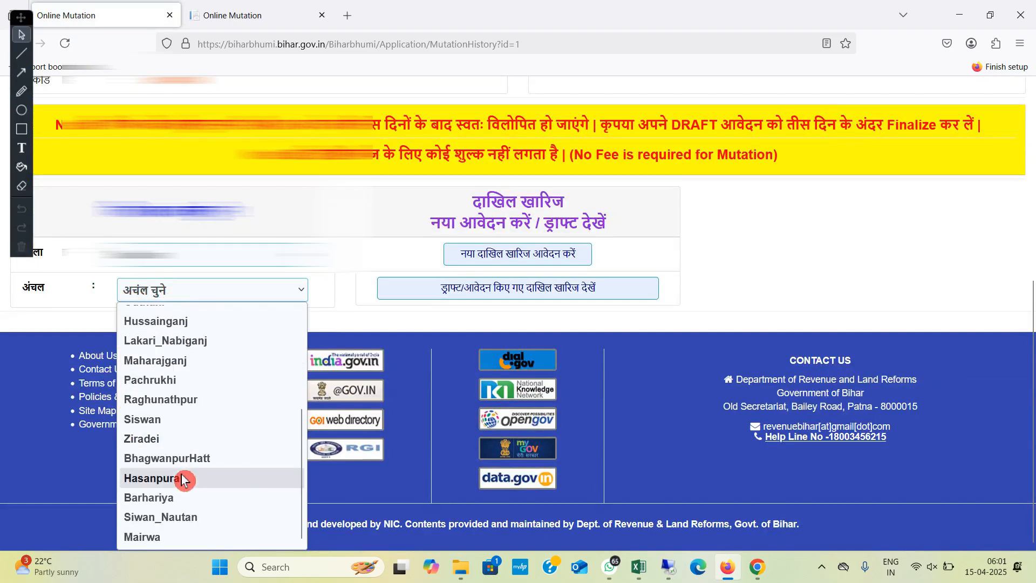
scroll(184, 465, "up", 3)
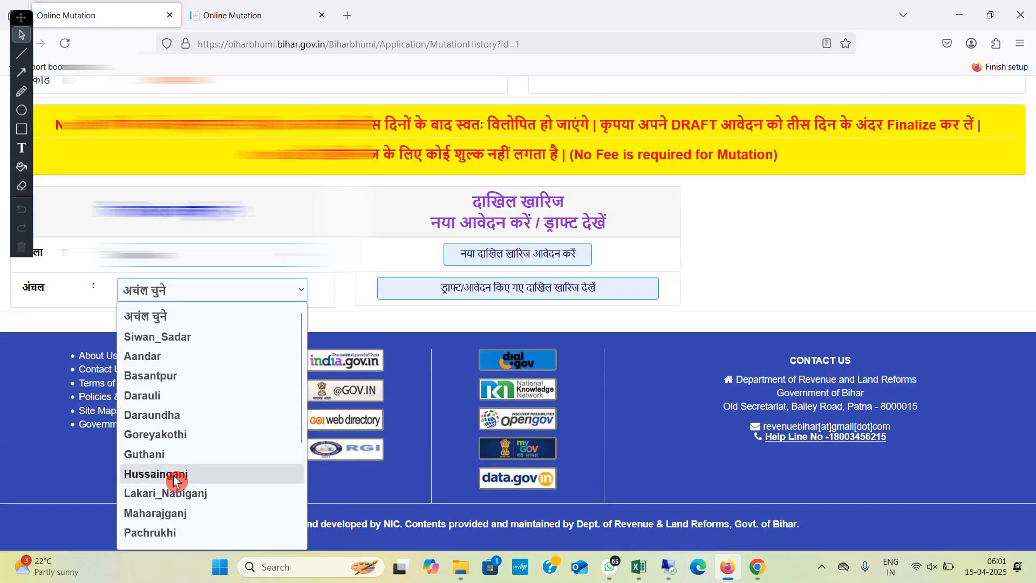
scroll(186, 453, "down", 3)
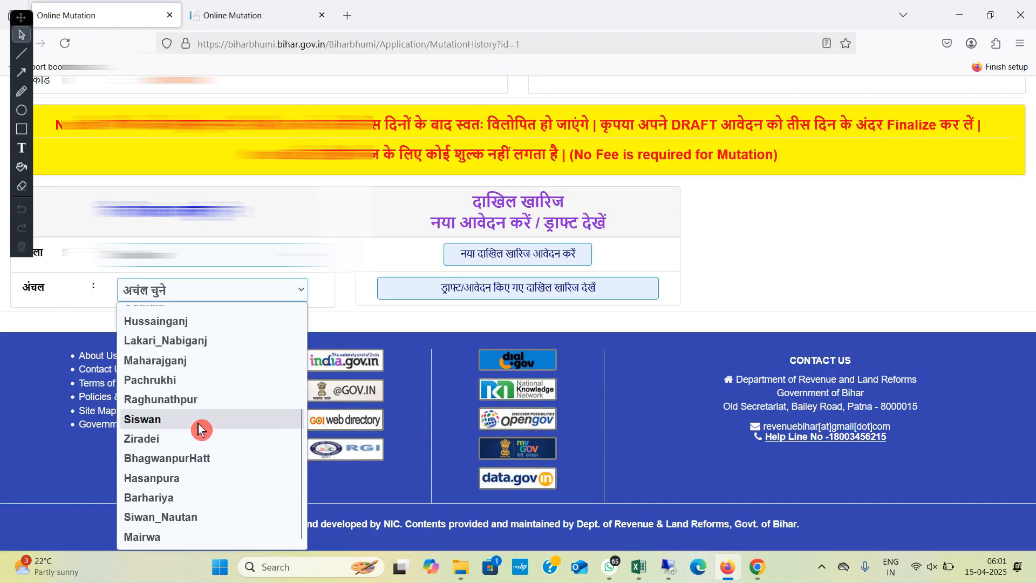
left_click(192, 479)
scroll(216, 335, "down", 2)
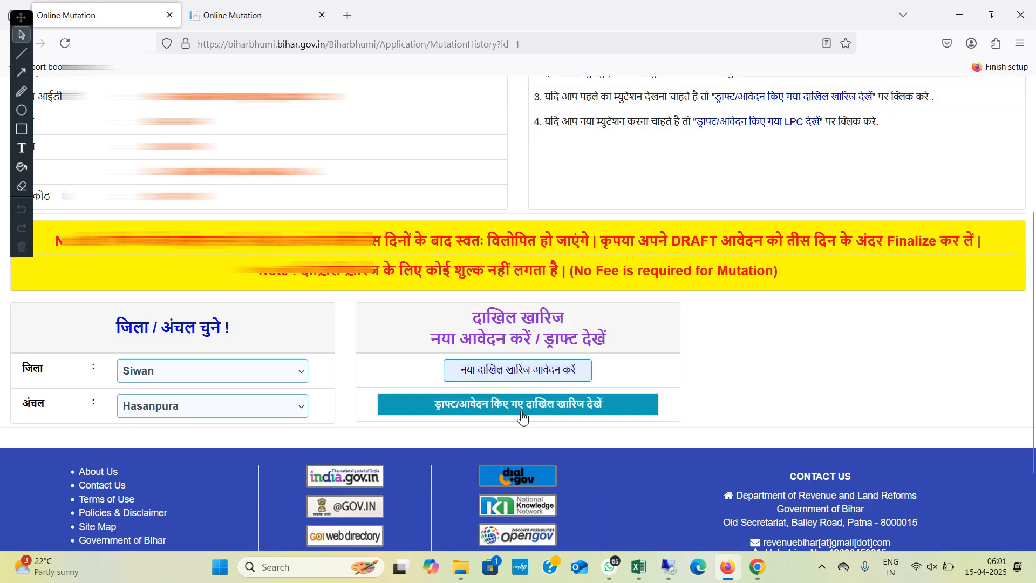
Step: Start a new mutation application (नया दाखिल ख़ारिज आवेदन करें) and look over its Applicant Details form
left_click(576, 414)
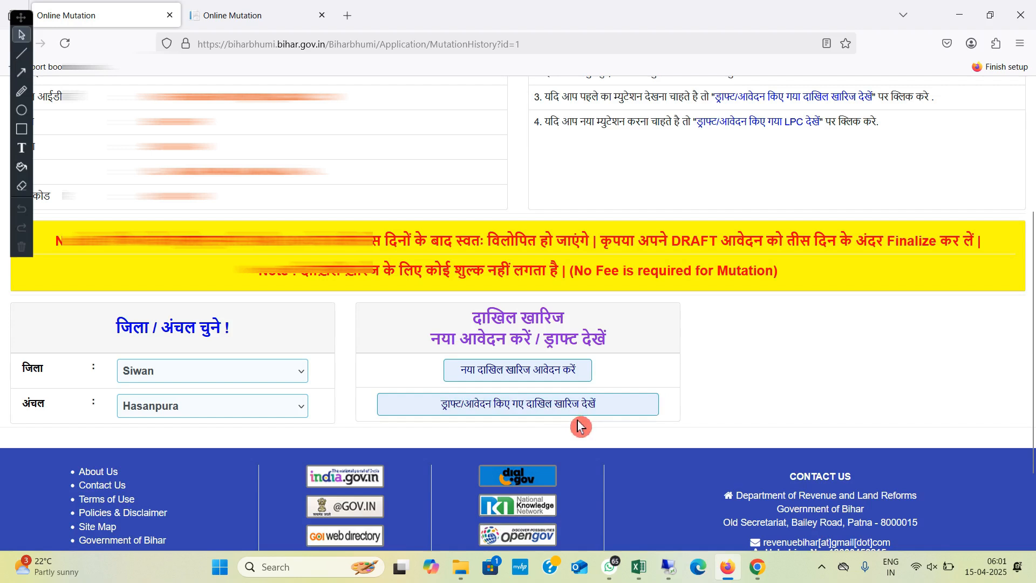
left_click(501, 374)
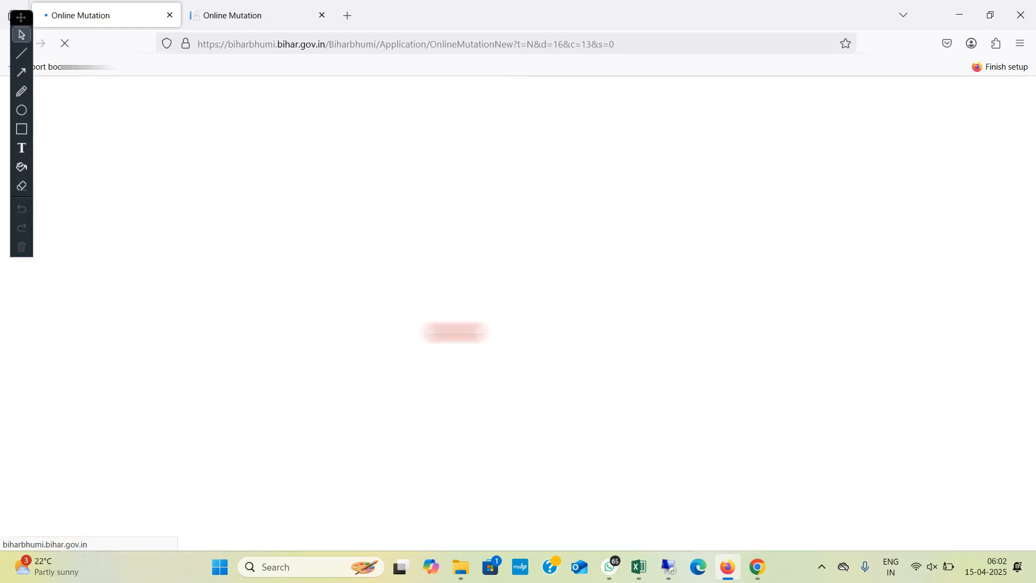
scroll(377, 238, "down", 3)
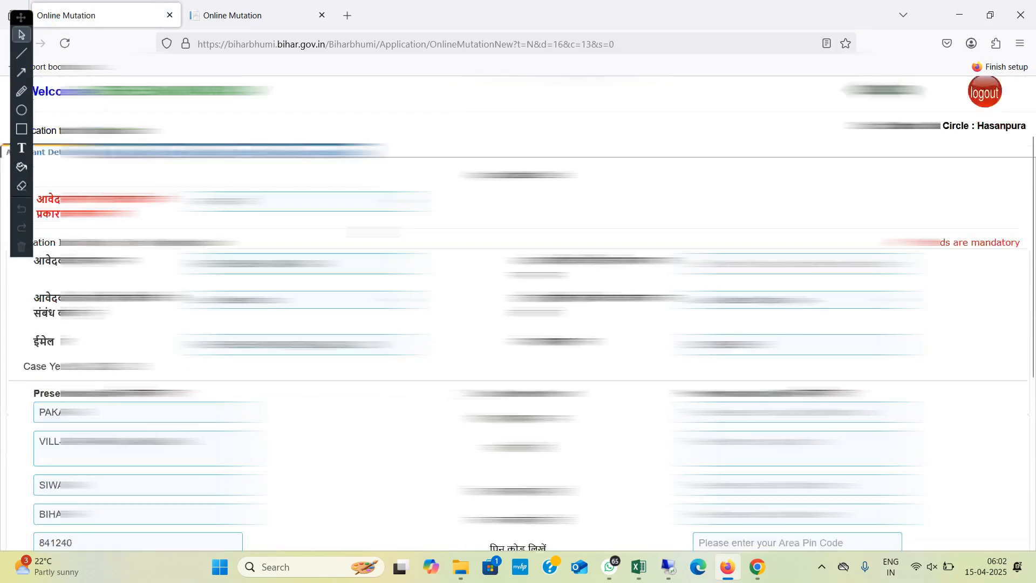
scroll(371, 233, "up", 2)
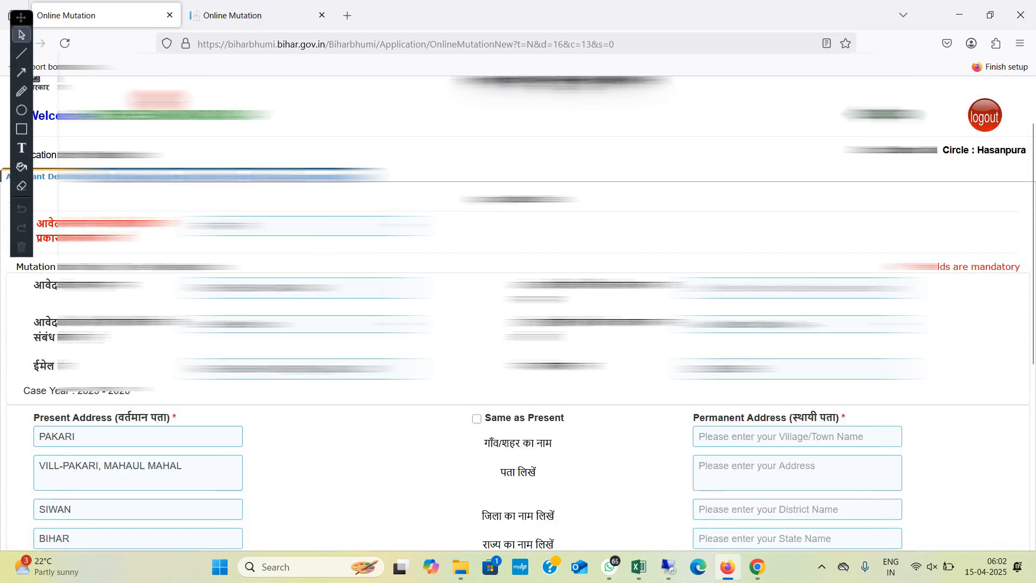
Step: Move the floating annotation toolbar clear of the form and set the applicant type to "आवेदक कोई सेवा प्रदाता है"
left_click_drag(32, 25, 1031, 12)
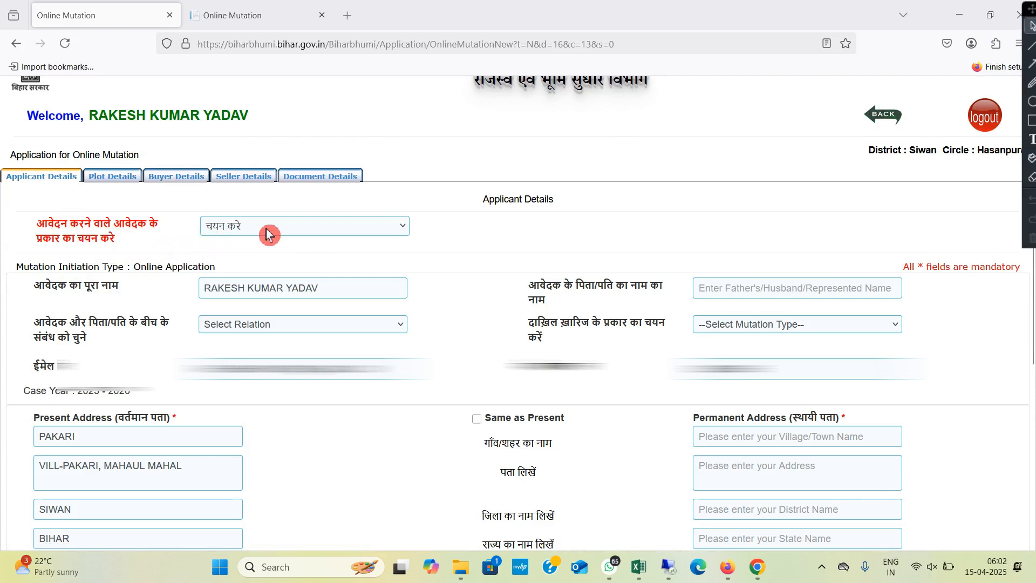
left_click(302, 228)
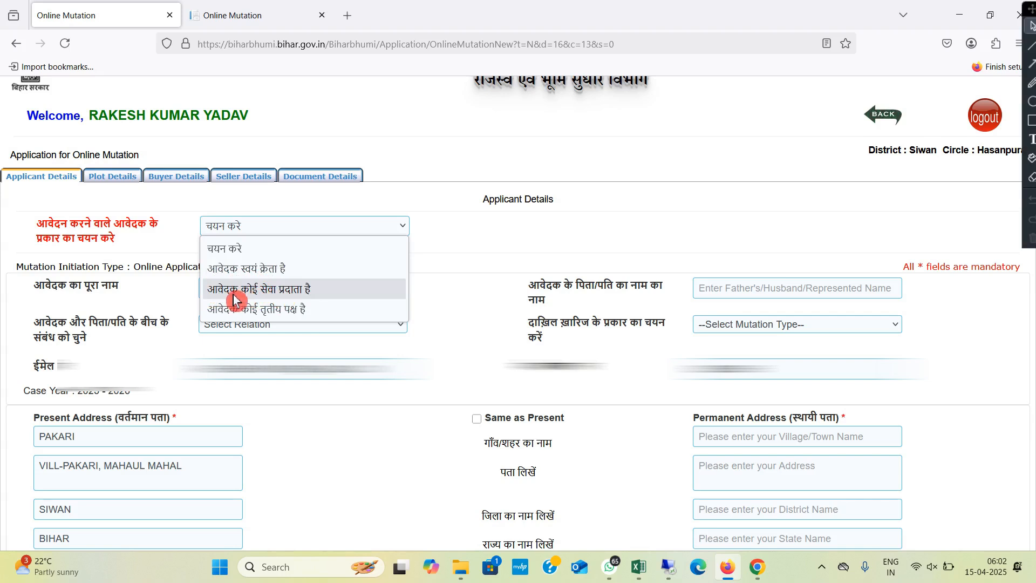
left_click(265, 297)
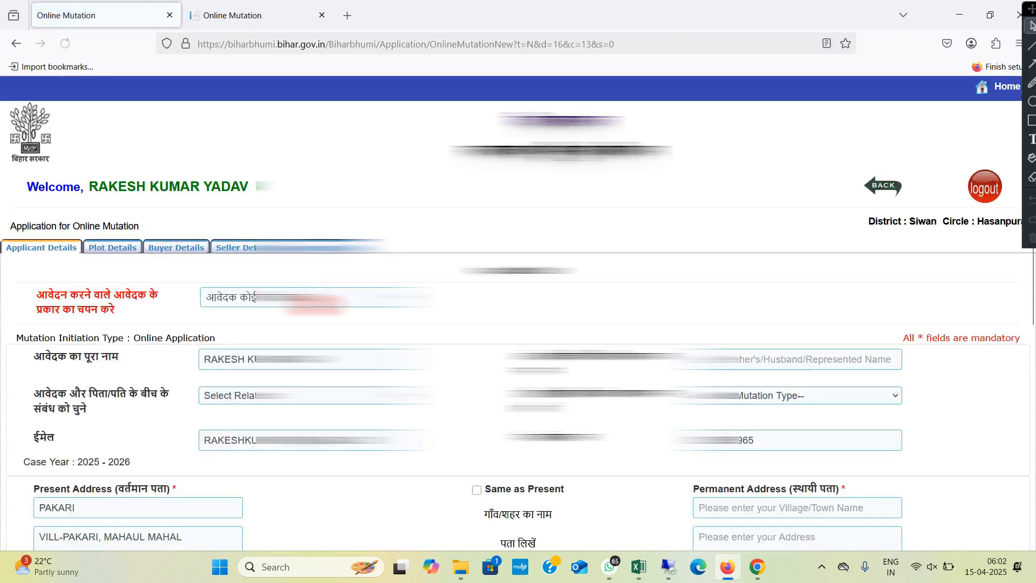
scroll(327, 327, "down", 2)
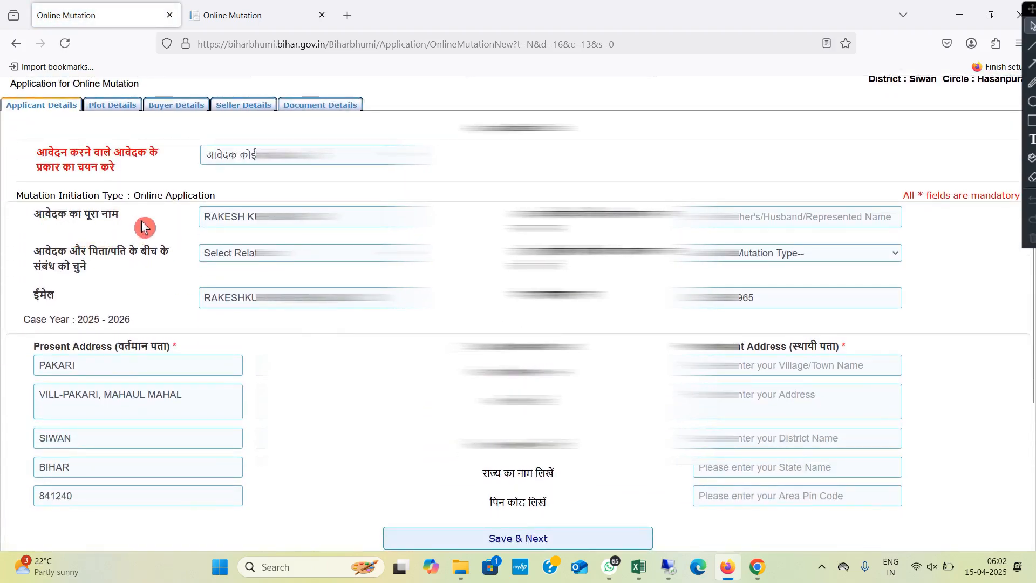
Step: Replace the applicant's full name, enter the father's/husband's name, and set the relationship to Husband
left_click(348, 217)
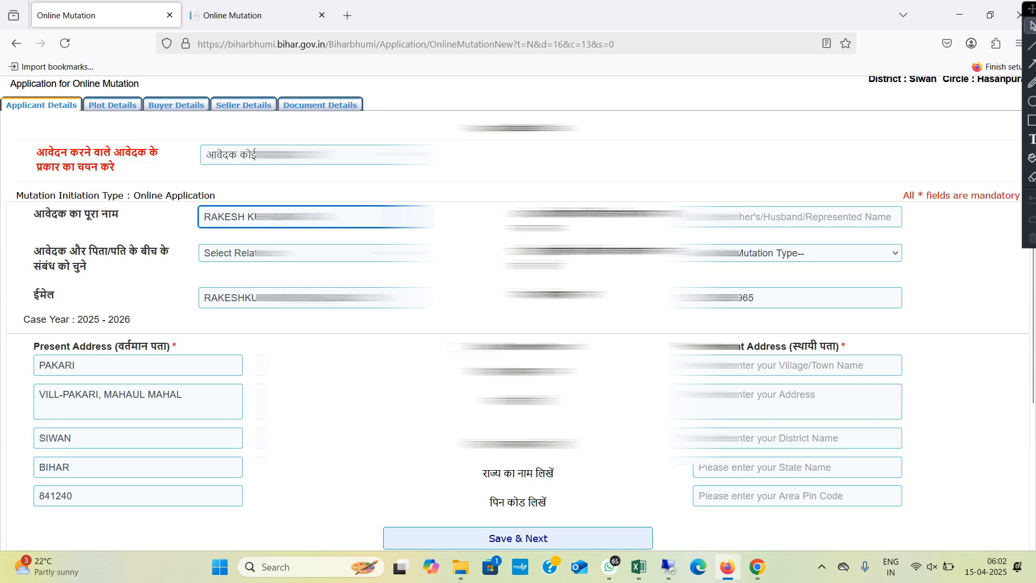
key("BackSpace")
key("BackSpace")
key("BackSpace")
key("BackSpace")
key("BackSpace")
key("BackSpace")
key("BackSpace")
key("BackSpace")
key("BackSpace")
key("BackSpace")
key("BackSpace")
key("BackSpace")
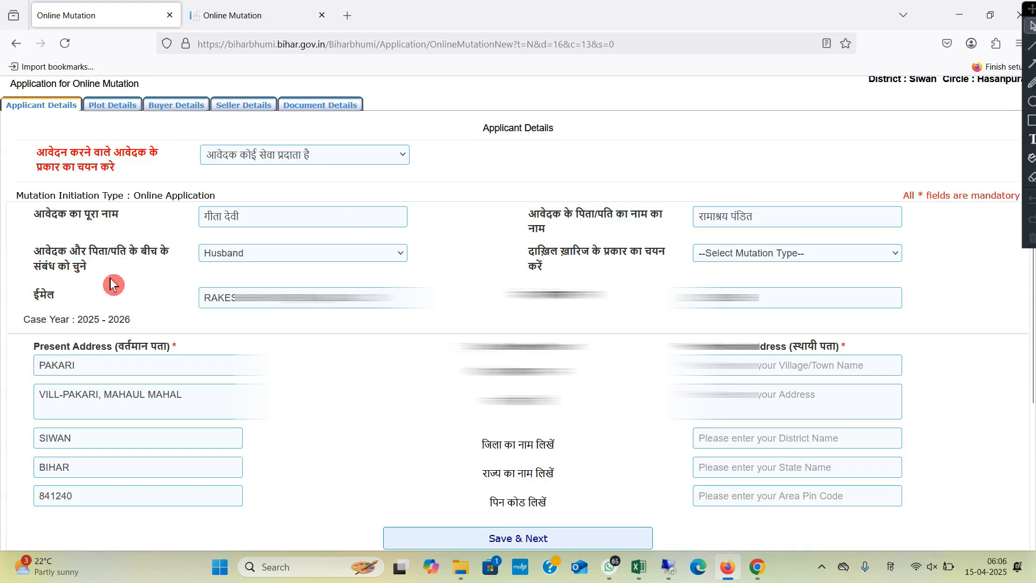
left_click(228, 262)
left_click(231, 259)
left_click(231, 260)
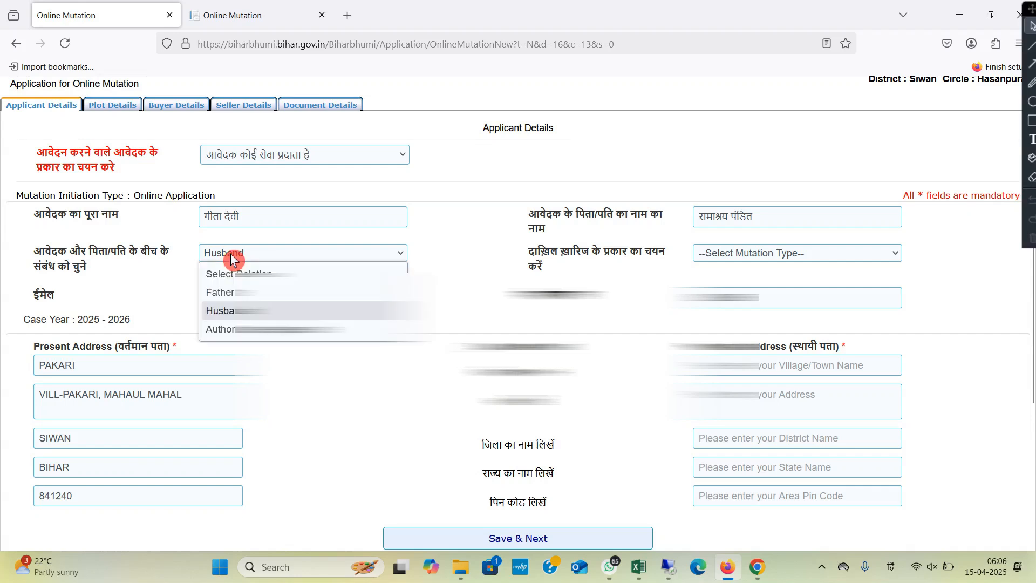
left_click(323, 259)
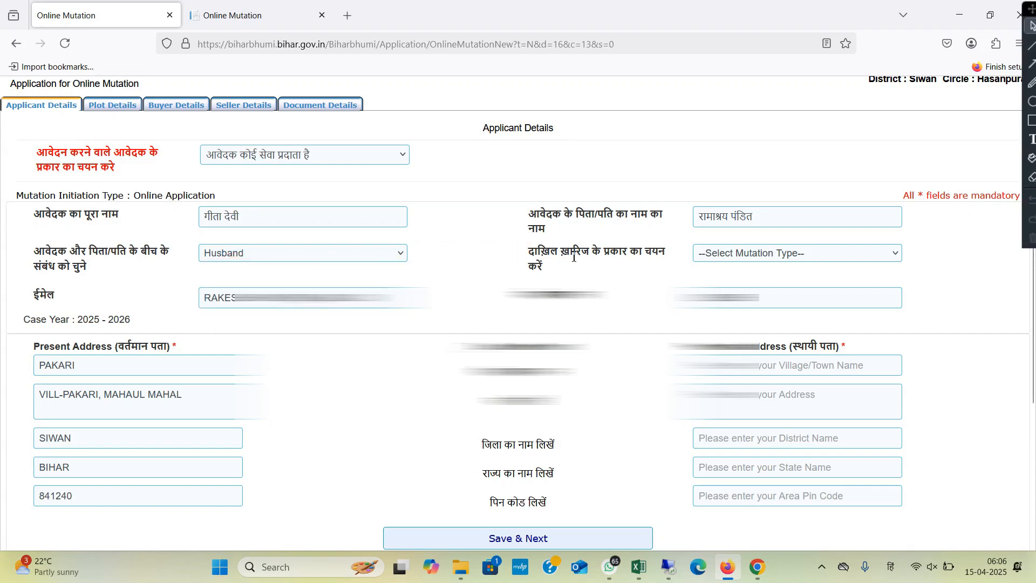
Step: Set the mutation type (दाख़िल ख़ारिज के प्रकार) to Sale/Purchase and review the other types offered
left_click(732, 259)
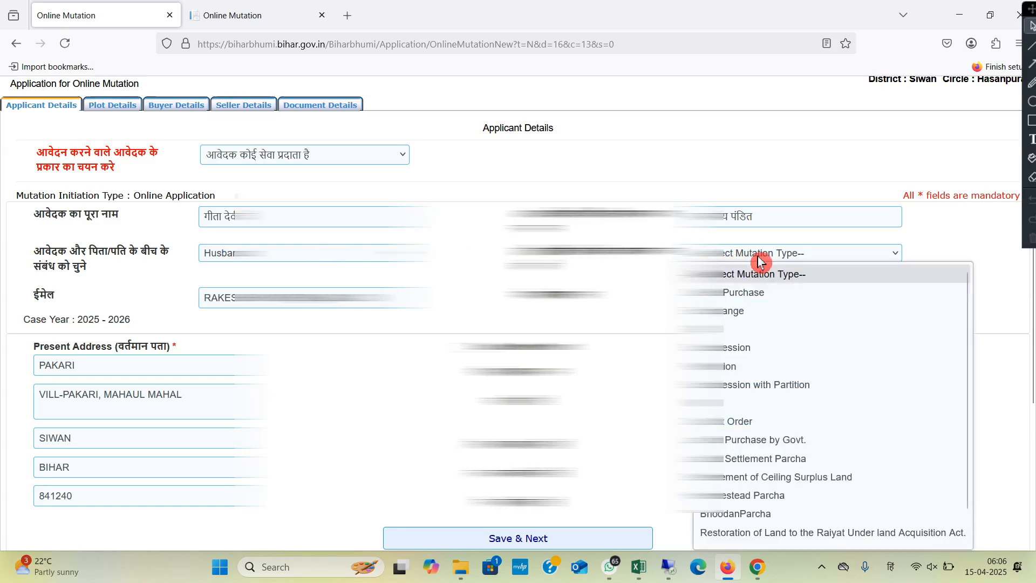
left_click(762, 295)
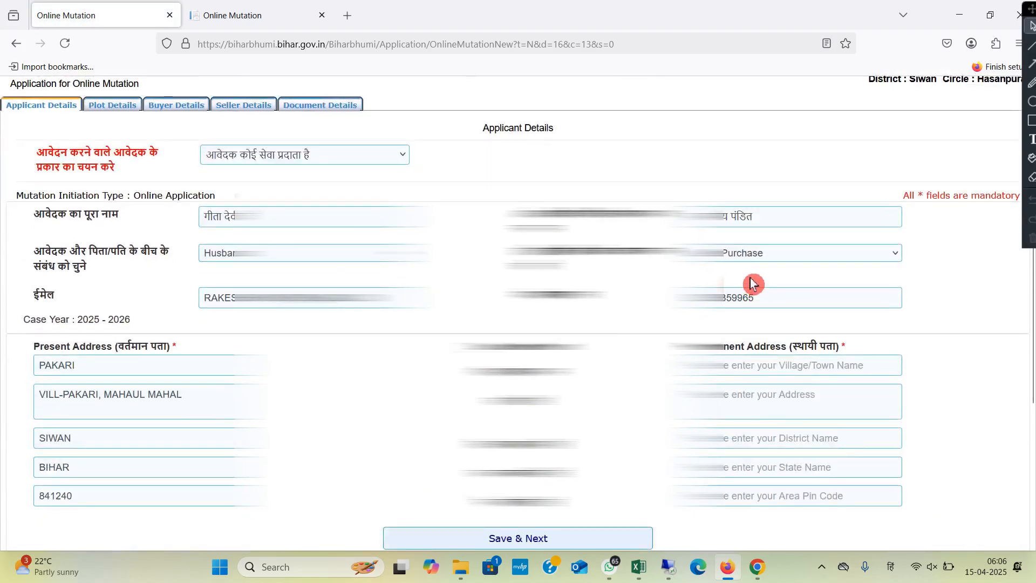
left_click(752, 254)
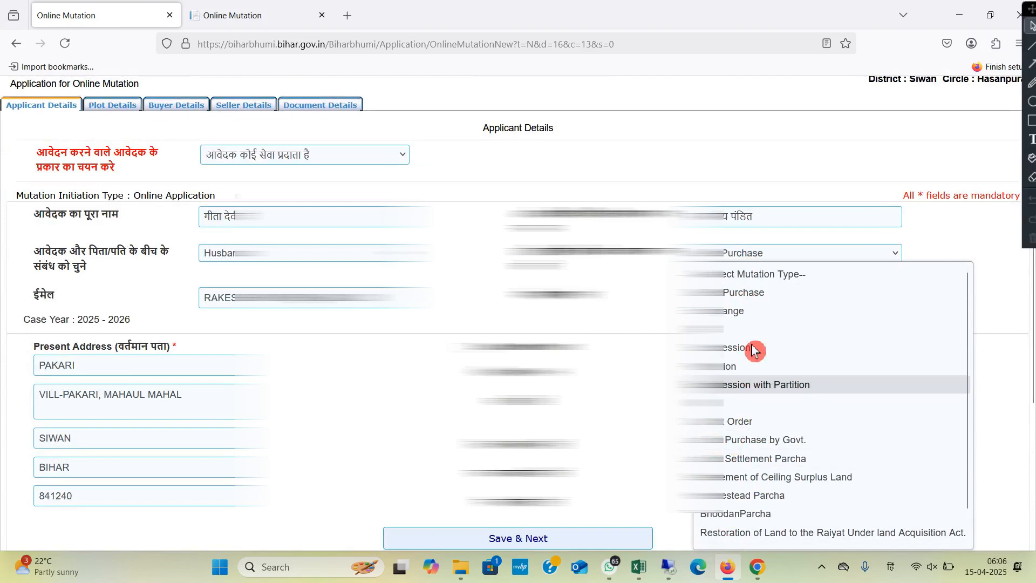
left_click(775, 259)
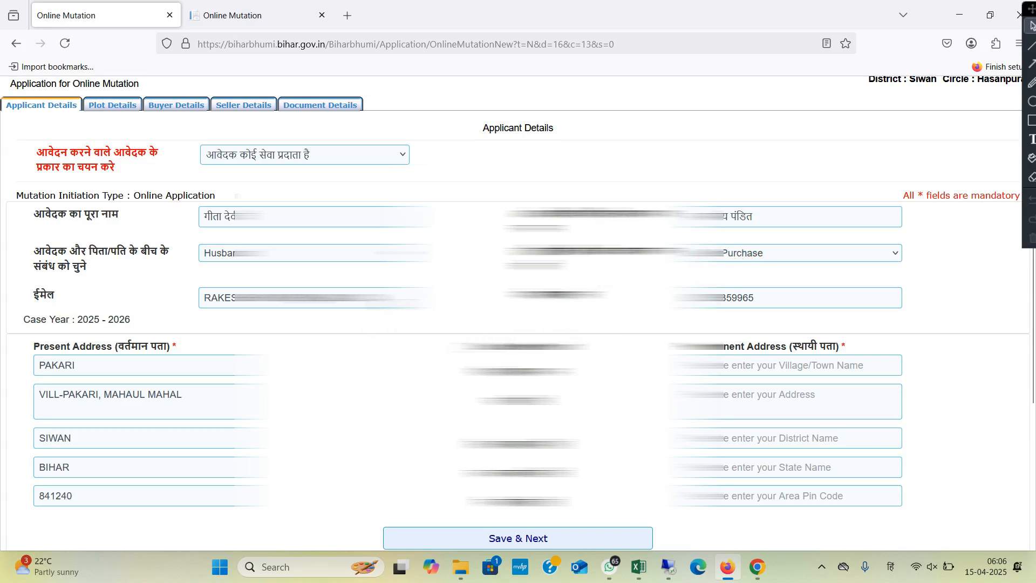
Step: Replace the applicant's e-mail address and mobile number with the new contact details
left_click(399, 300)
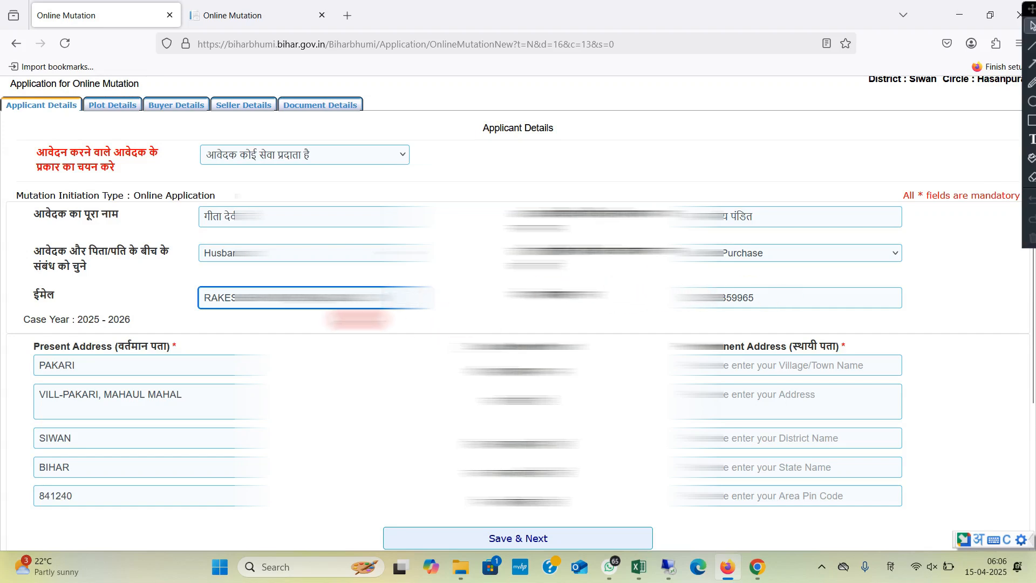
key("BackSpace")
key("BackSpace")
key("BackSpace")
key("BackSpace")
key("BackSpace")
key("BackSpace")
key("BackSpace")
key("BackSpace")
key("BackSpace")
key("BackSpace")
key("BackSpace")
key("BackSpace")
key("BackSpace")
key("BackSpace")
key("BackSpace")
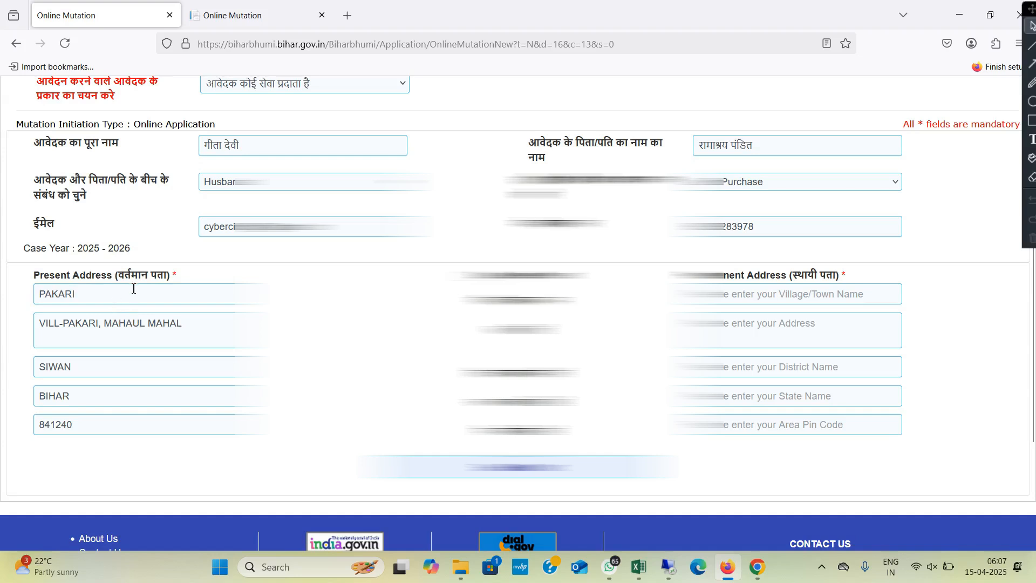
Step: Make the permanent address the same as the present address and save the applicant details to proceed to the plot details
left_click(99, 297)
left_click(102, 336)
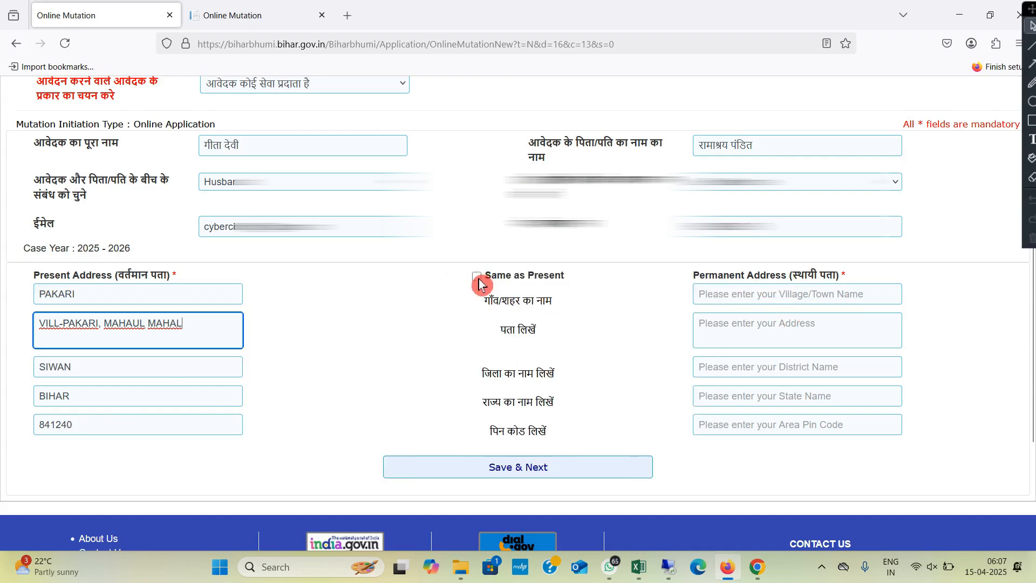
left_click(478, 278)
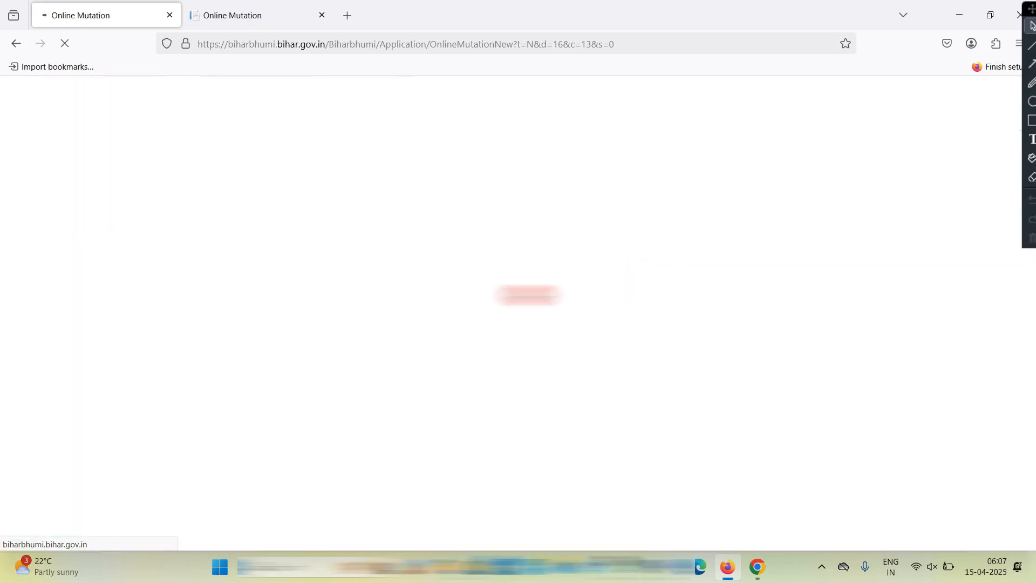
scroll(168, 267, "down", 5)
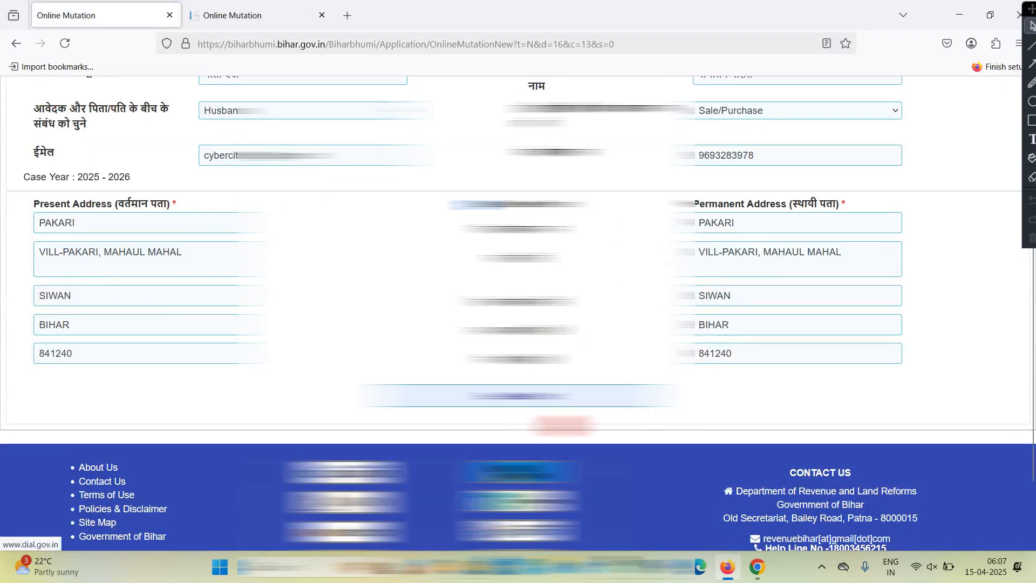
left_click(532, 396)
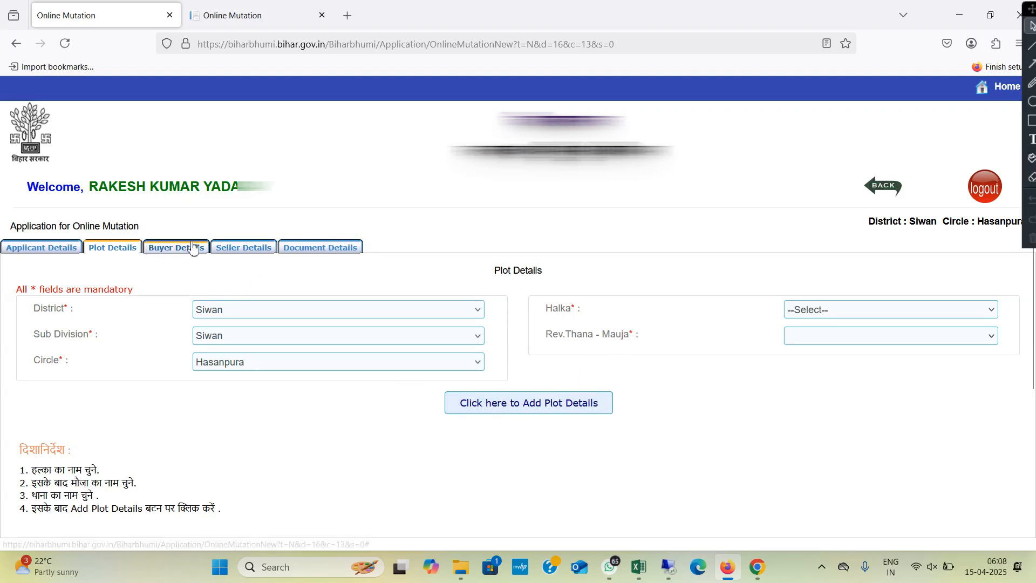
Step: Set the plot's Halka to PAKARI and its Rev. Thana - Mauja to पकडी(210)
left_click(128, 308)
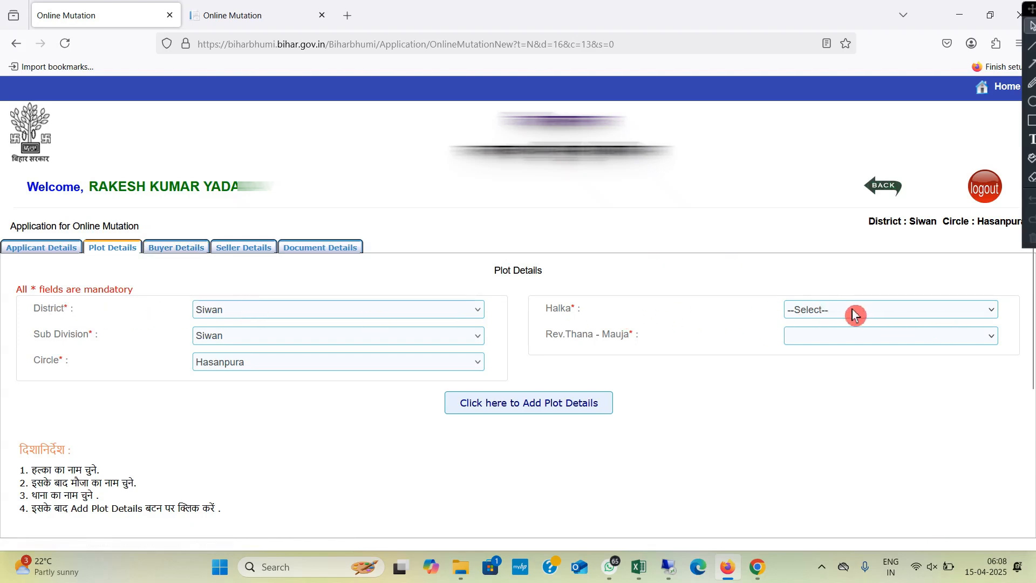
left_click(792, 310)
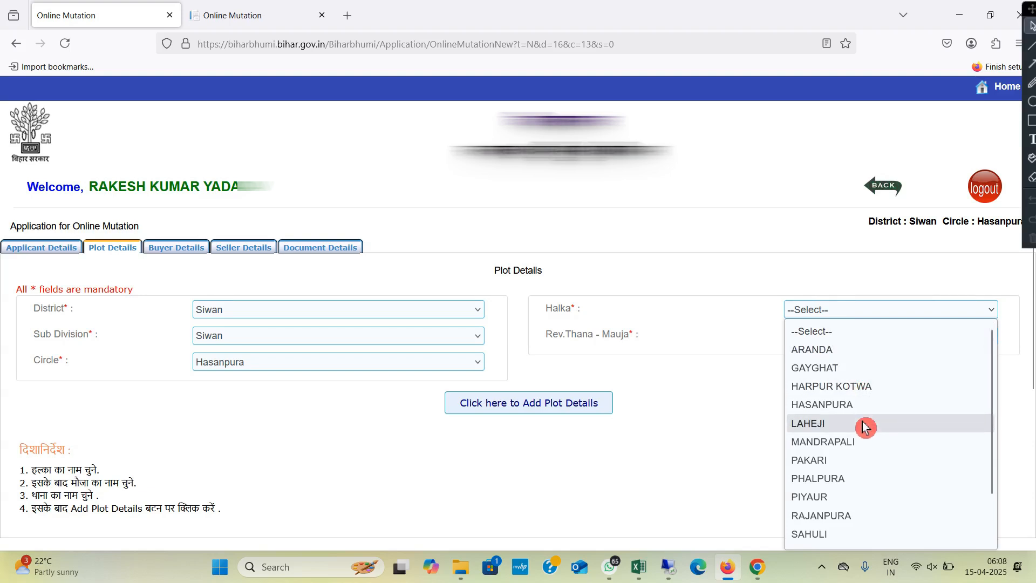
left_click(846, 462)
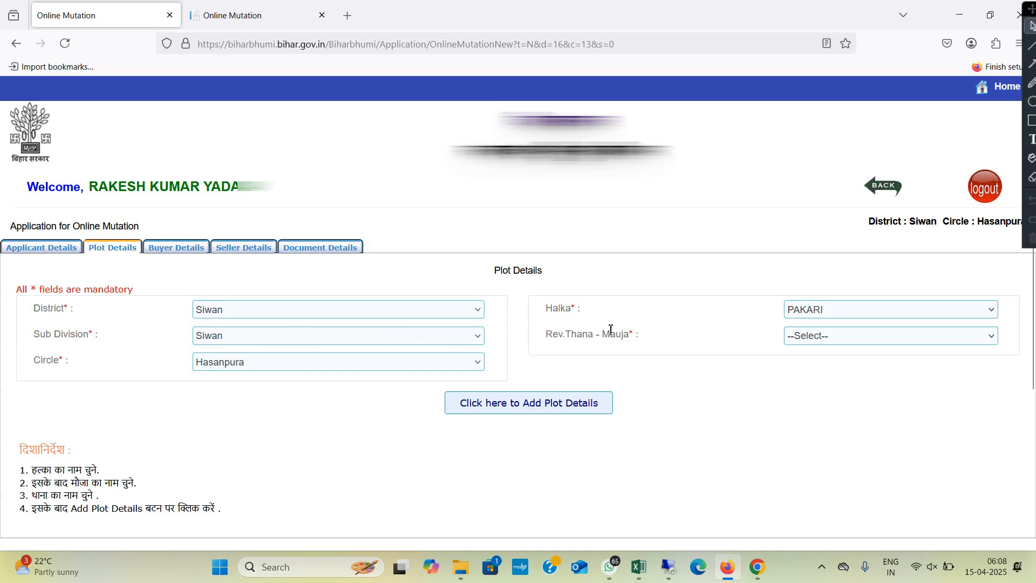
left_click(825, 313)
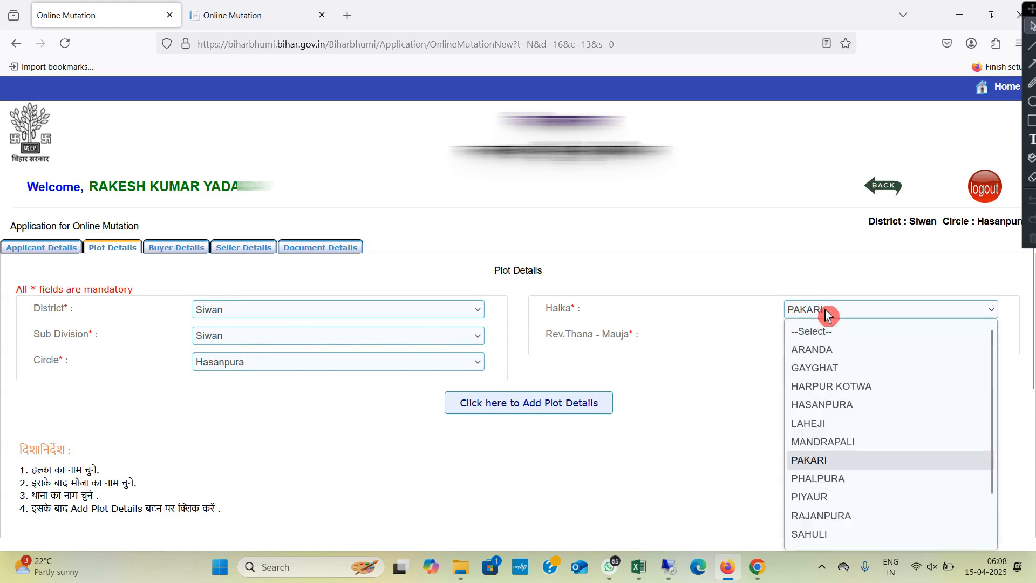
left_click(826, 313)
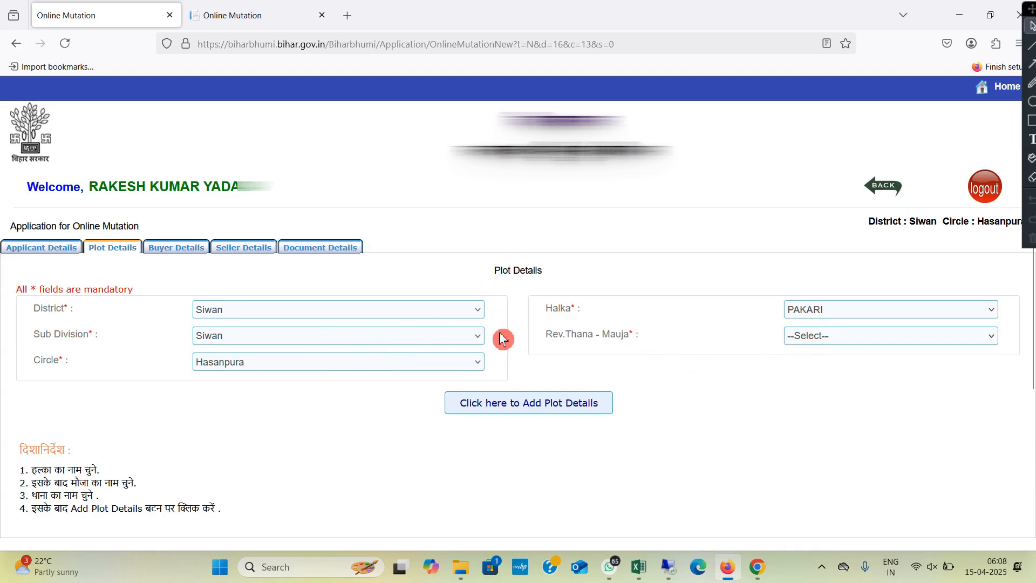
left_click(840, 341)
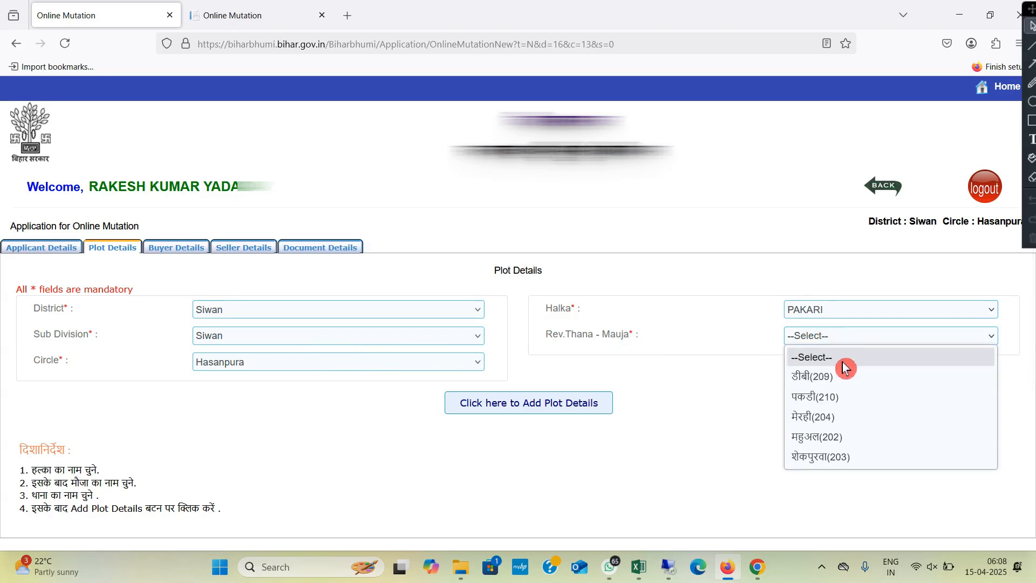
left_click(817, 398)
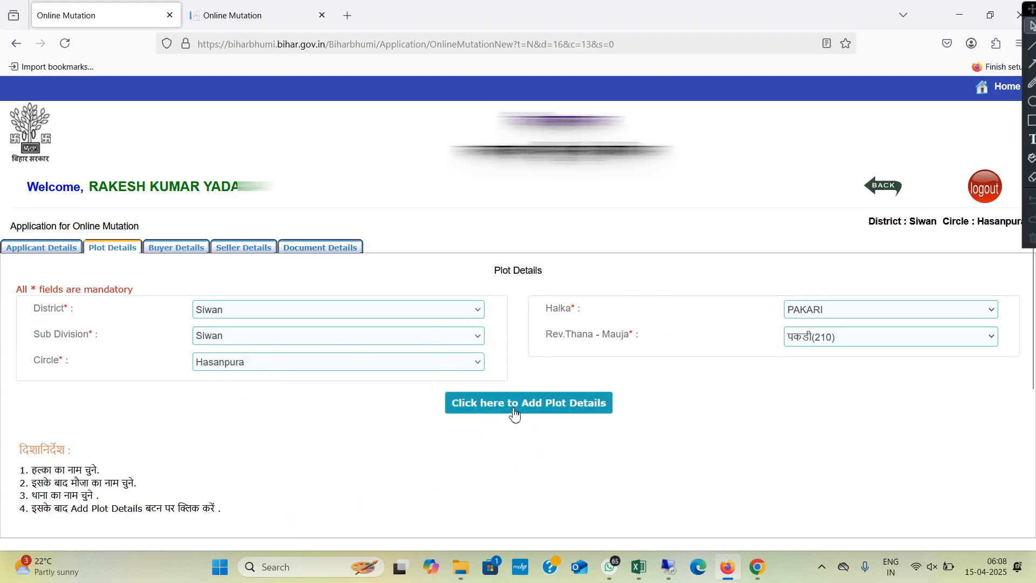
Step: Start adding plot details with the seller marked as the jamabandi holder (Yes), and open the भाग/पृष्ठ संख्या lookup page
left_click(571, 412)
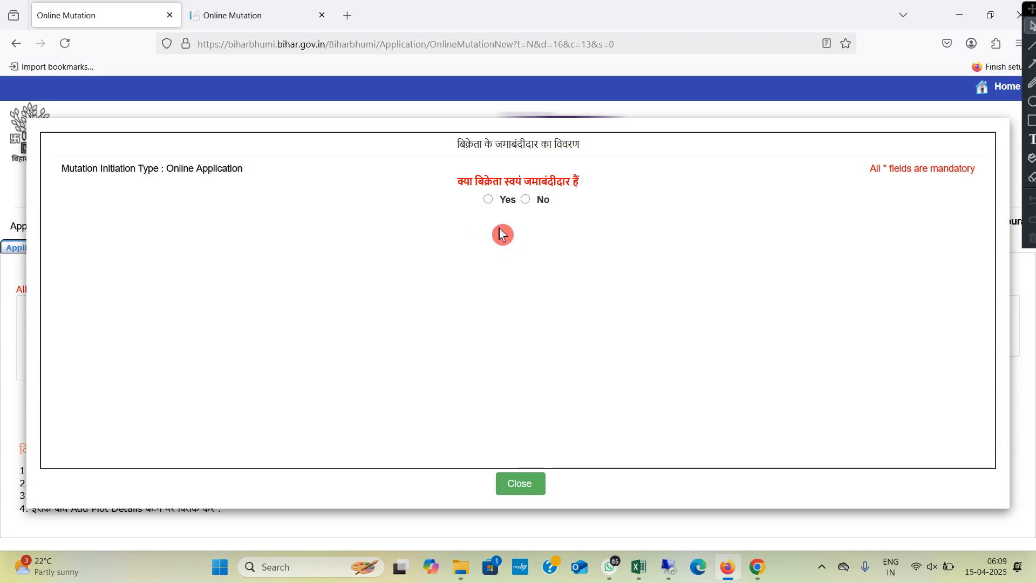
left_click(489, 201)
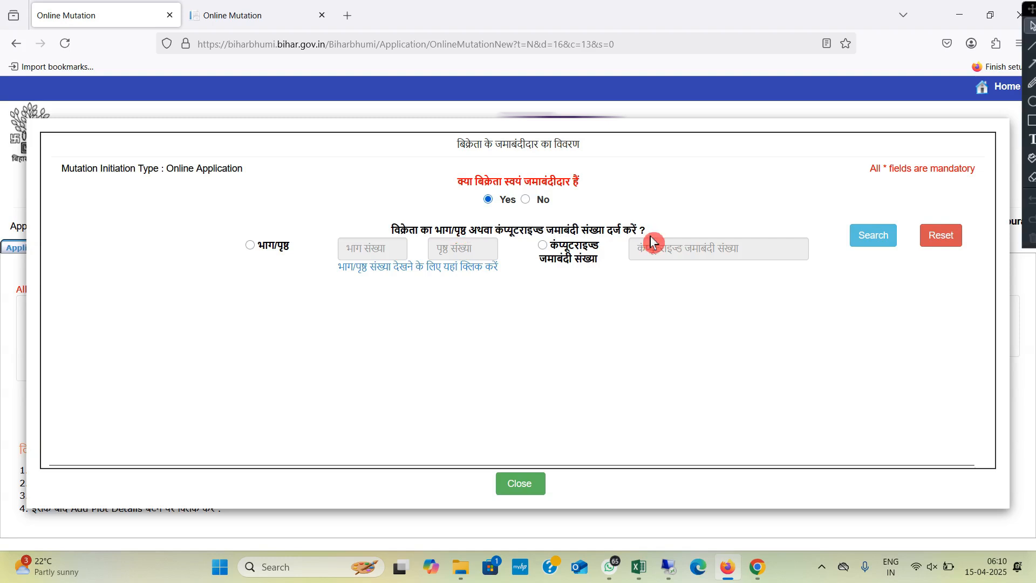
left_click(405, 288)
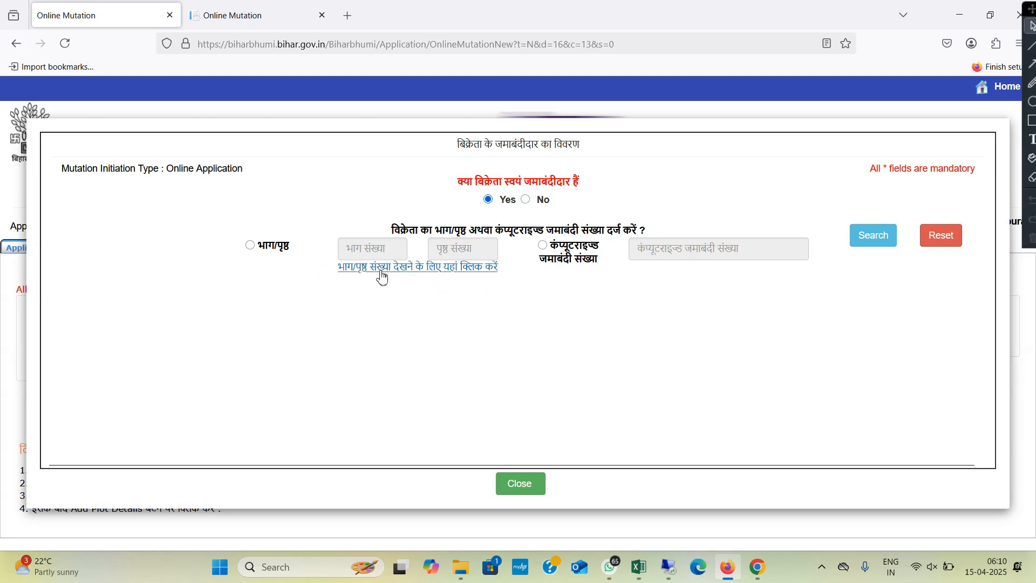
left_click(368, 292)
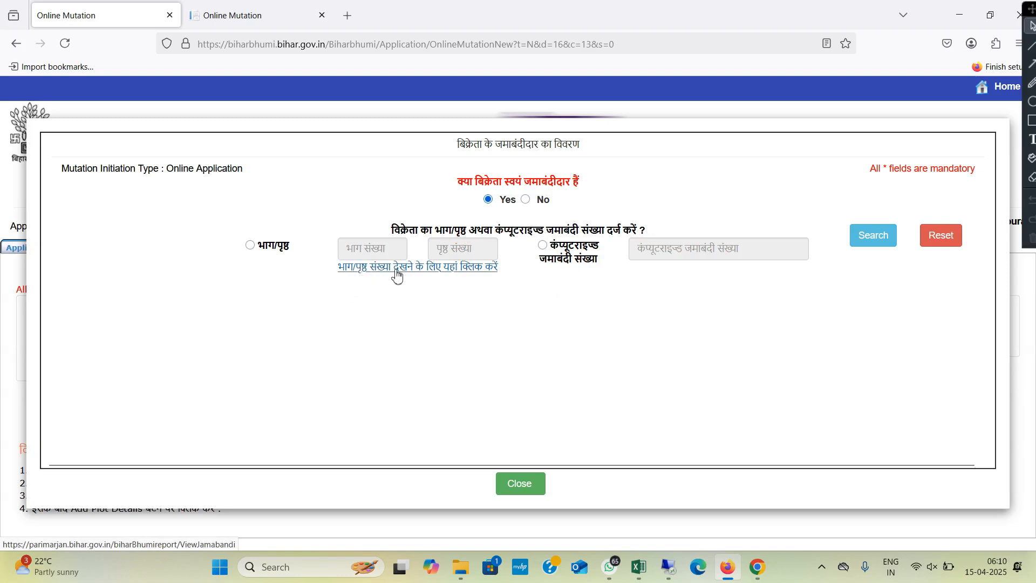
left_click(478, 277)
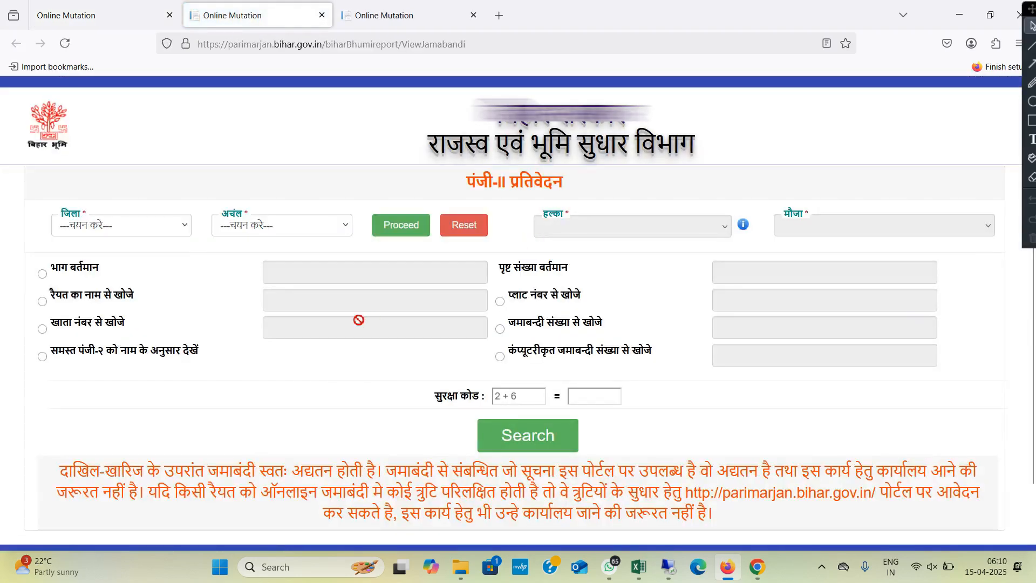
Step: Set the पंजी-II register lookup to district Siwan and circle (अंचल) Hasanpura, and proceed to the halka selection
left_click(138, 232)
scroll(110, 432, "down", 6)
left_click(100, 485)
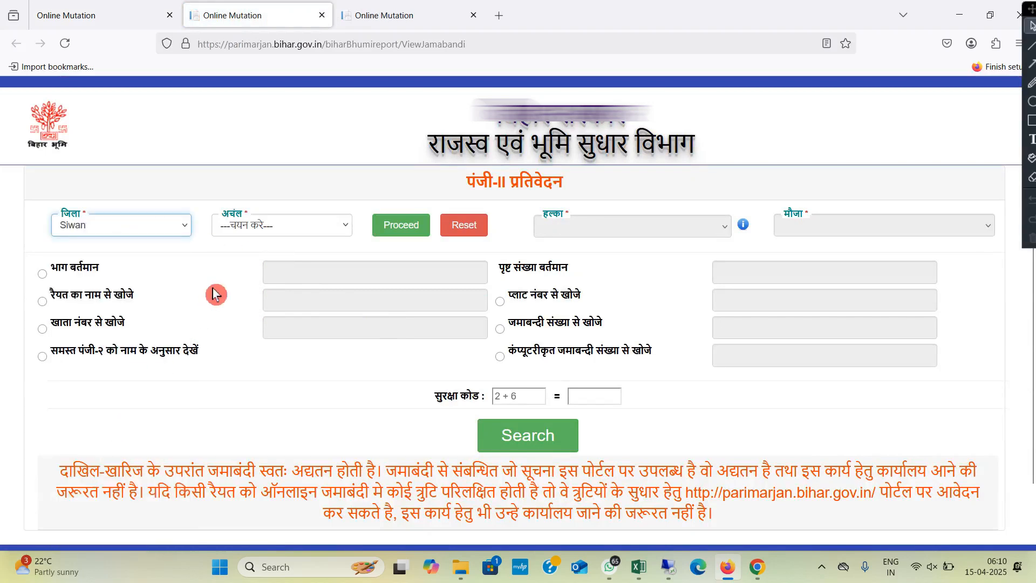
left_click(264, 234)
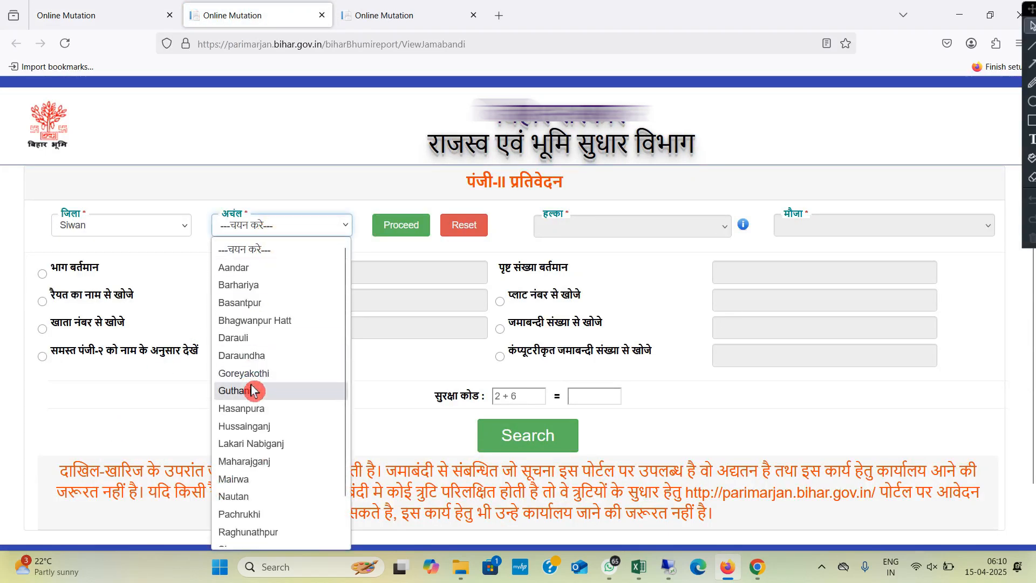
left_click(255, 406)
left_click(397, 229)
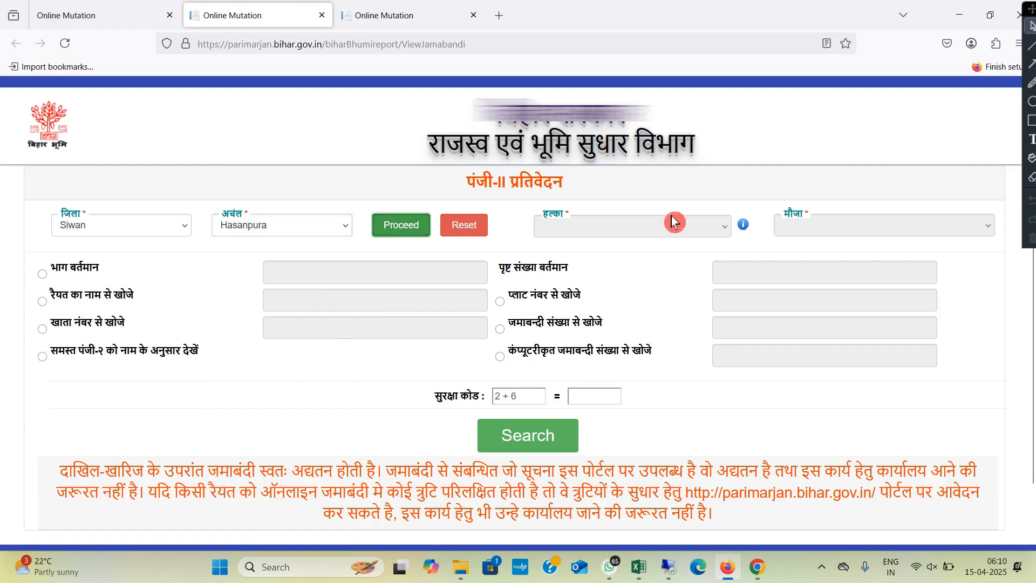
Step: Search the register by khata number (खाता नंबर से खोजे) within halka PAKARI, mauja पकडी - 210, answering the security sum
left_click(648, 236)
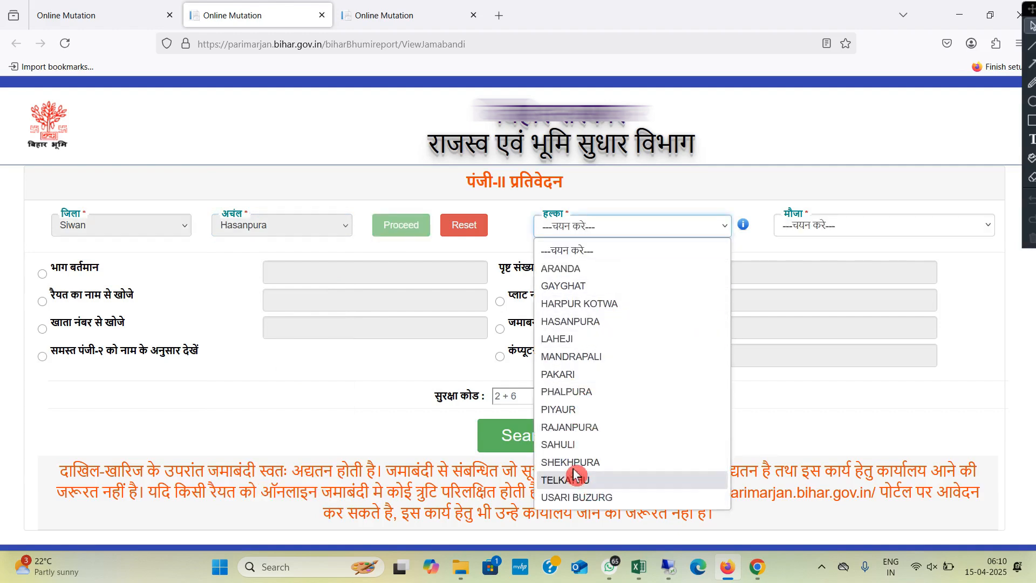
left_click(592, 374)
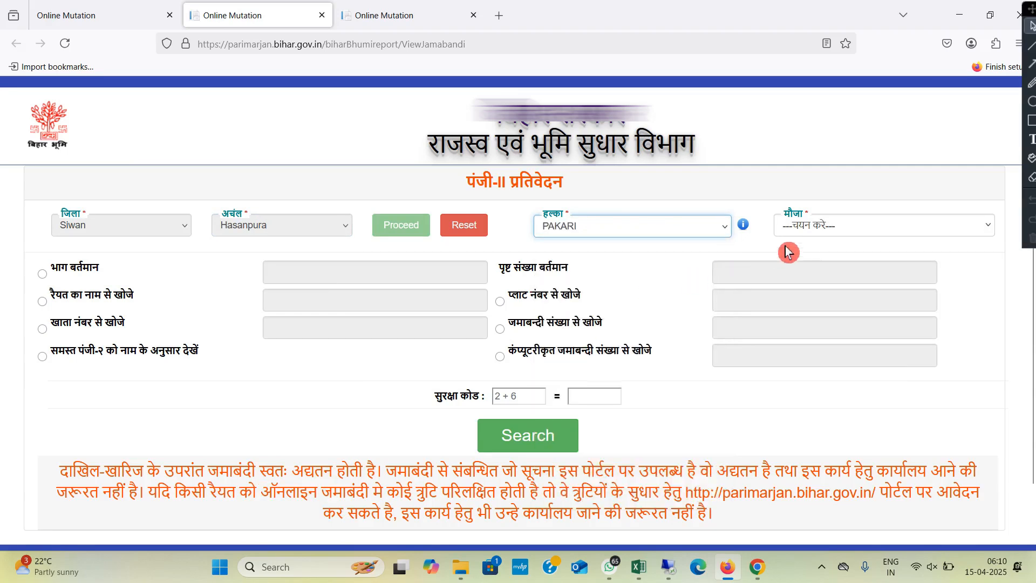
left_click(818, 232)
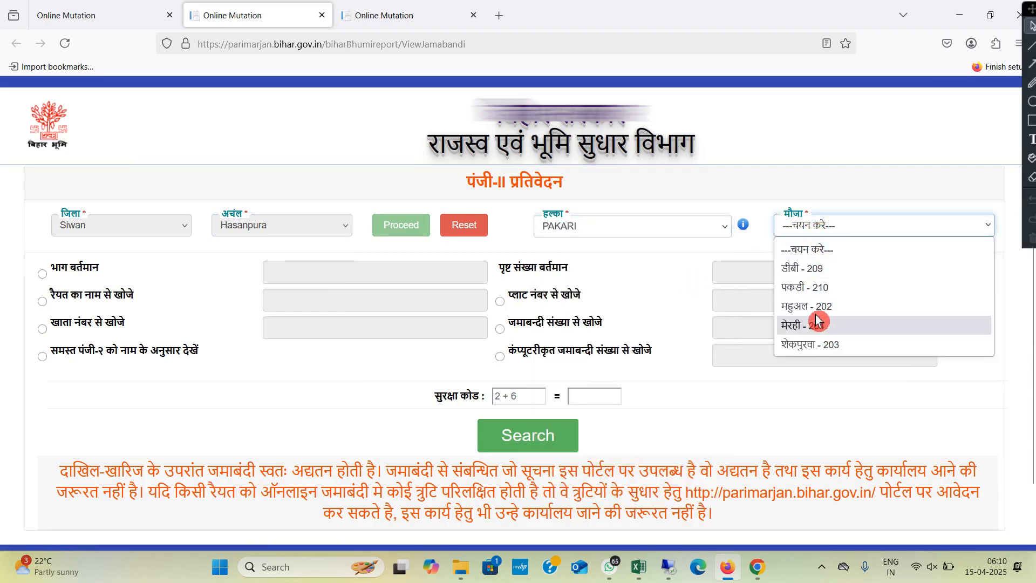
left_click(808, 290)
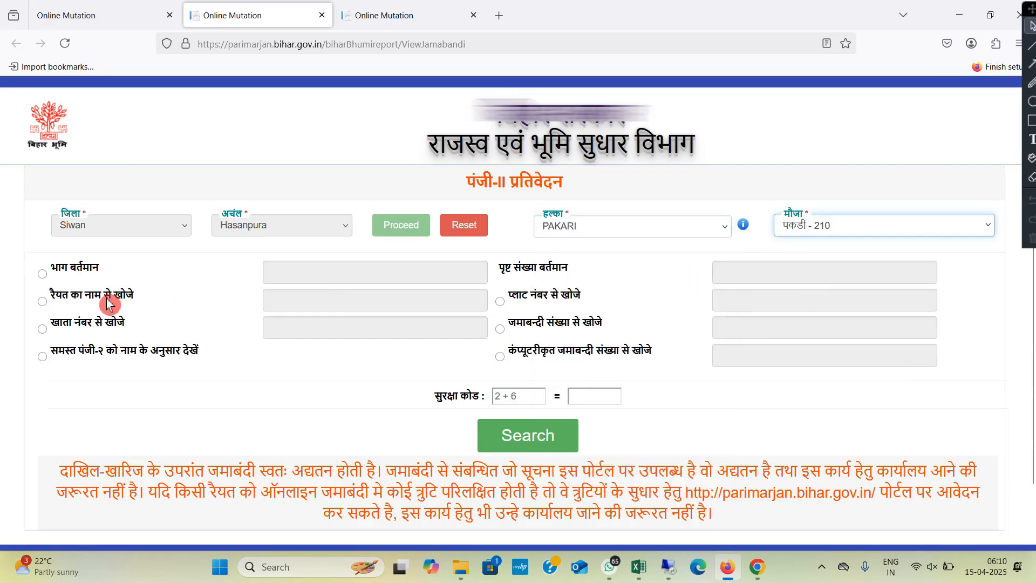
left_click(43, 331)
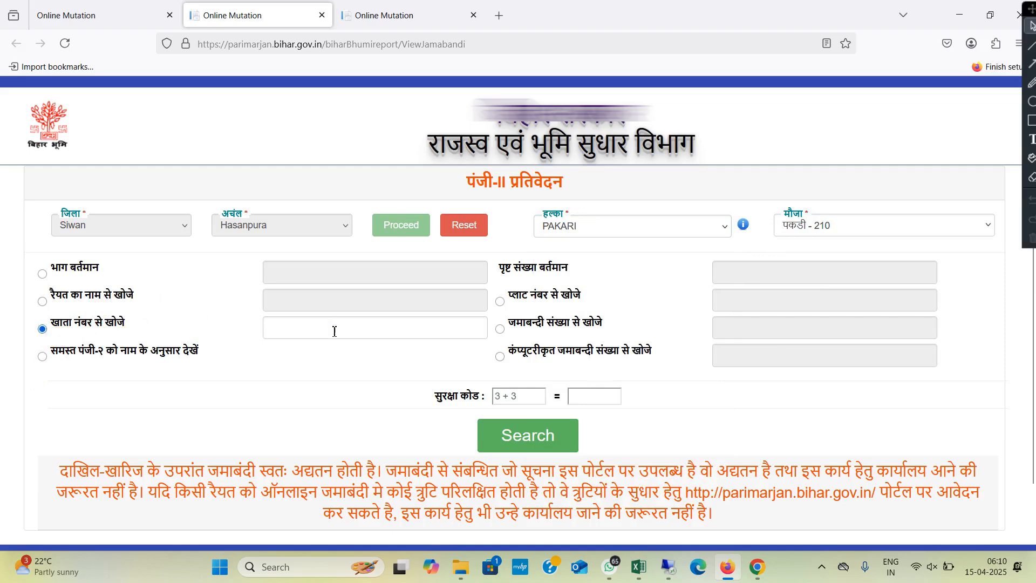
left_click(318, 329)
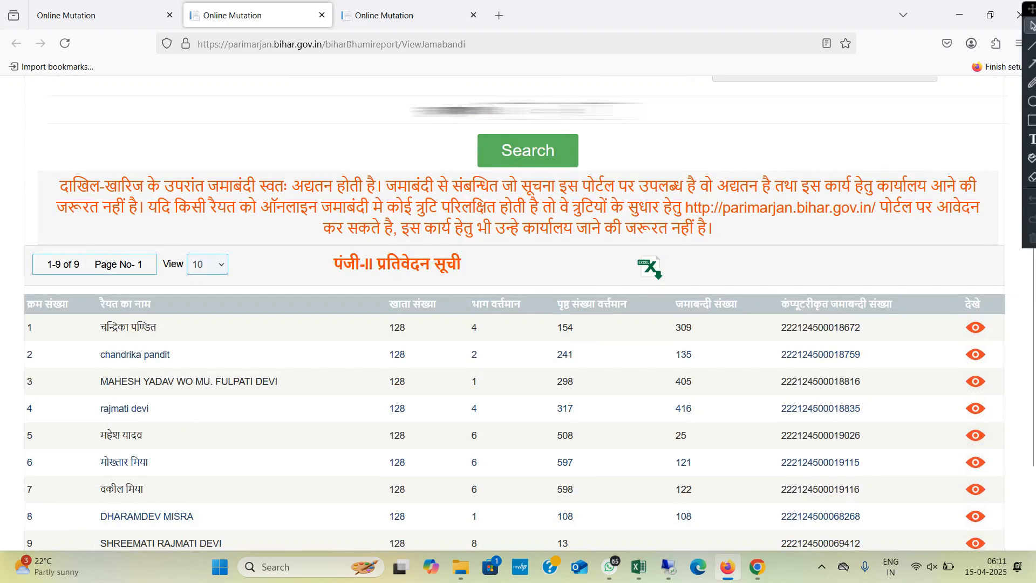
Step: Look through the khata 128 register entries for the seller's part and page numbers, and return to the mutation application
scroll(381, 321, "down", 1)
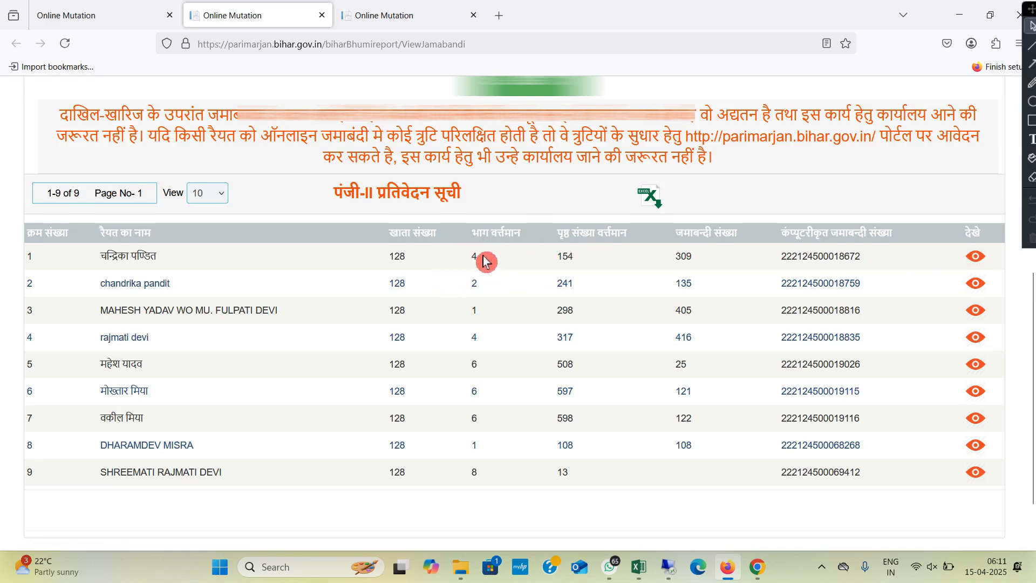
left_click(95, 13)
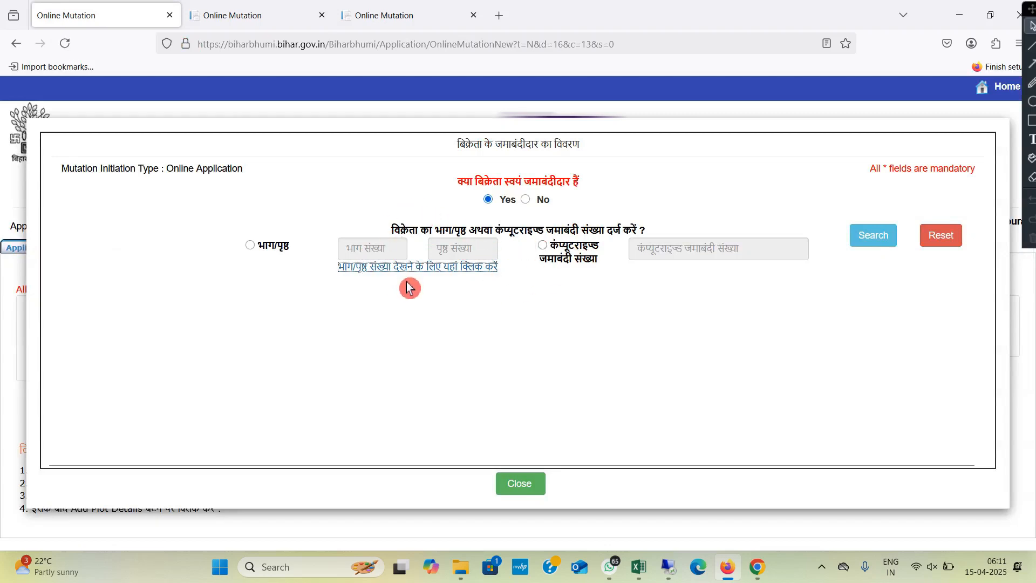
Step: Try answering No for the seller being the jamabandi holder, with Yes for multiple shareholders and for joint-account land
left_click(526, 199)
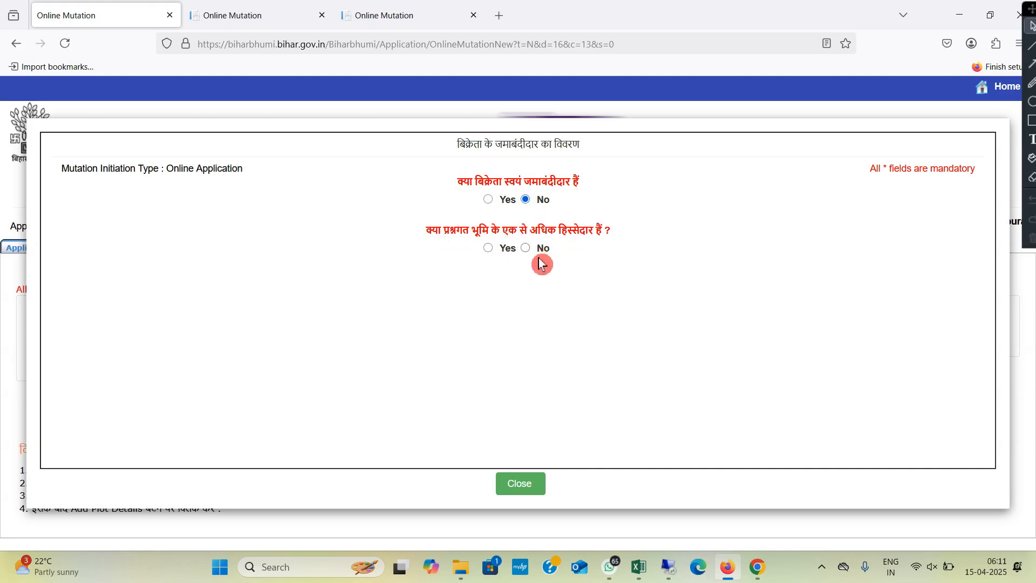
left_click(489, 249)
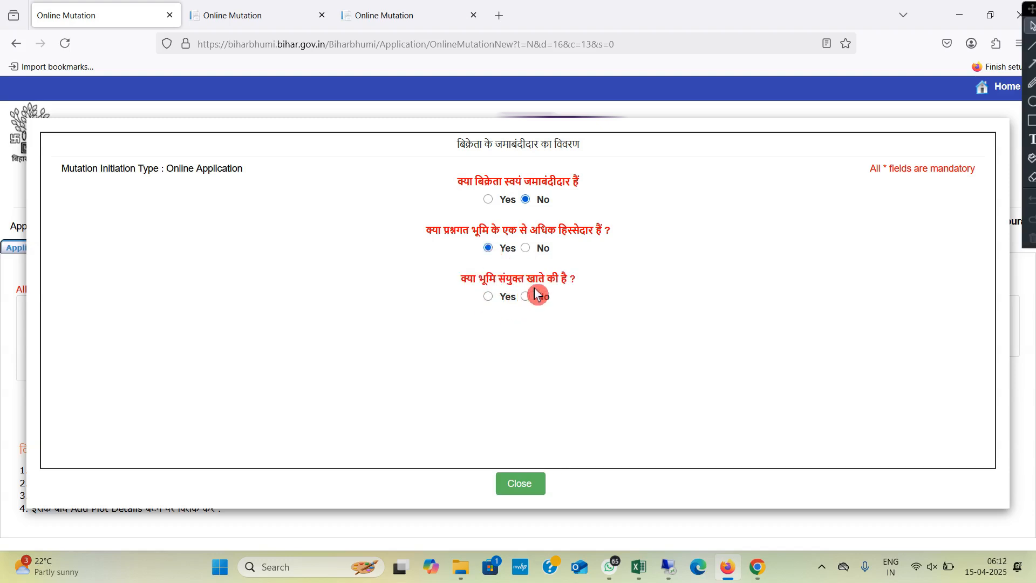
left_click(489, 297)
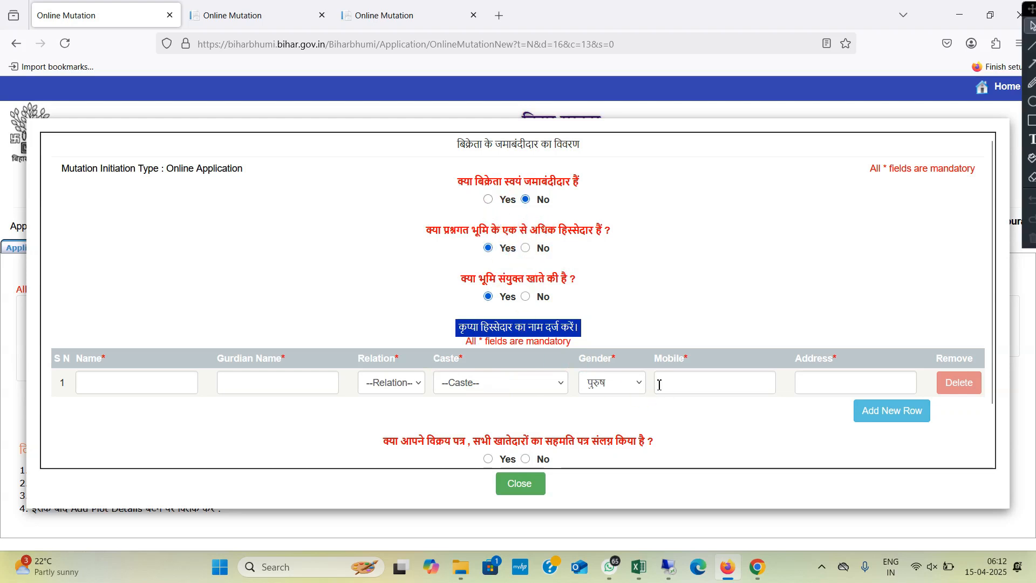
left_click(597, 386)
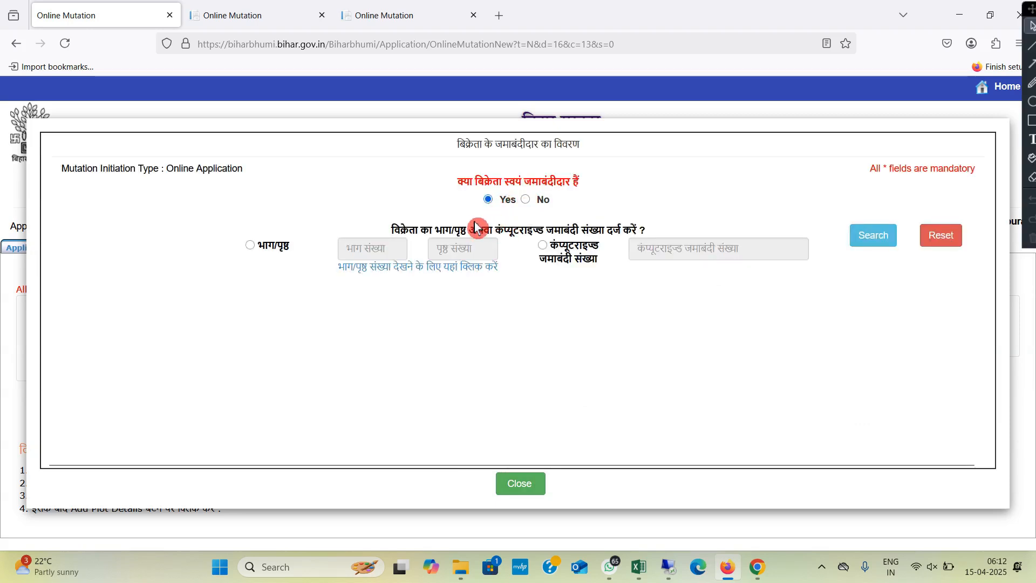
Step: Search the seller's jamabandi by भाग/पृष्ठ, with भाग संख्या 4 and पृष्ठ संख्या 154
left_click(253, 247)
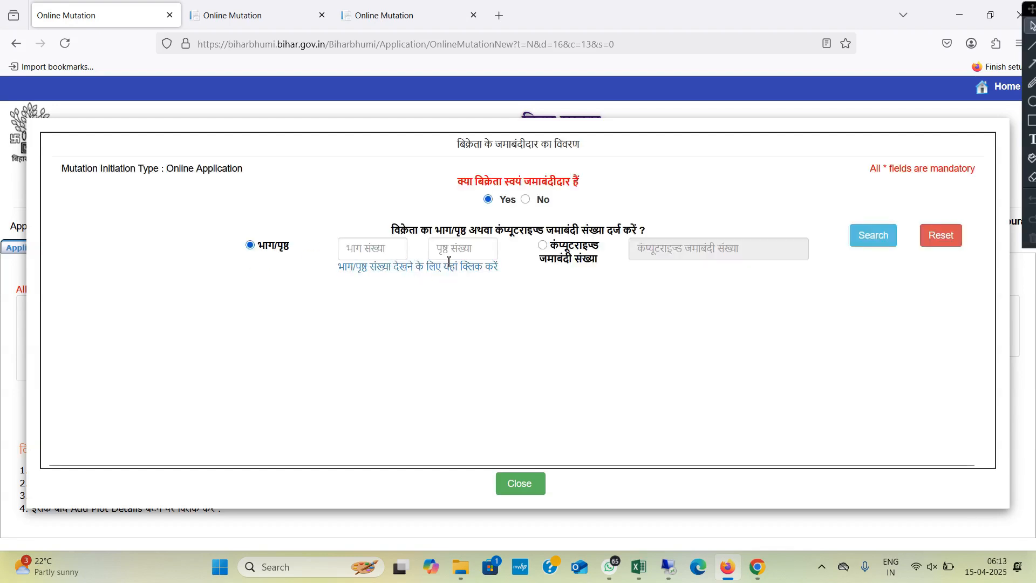
left_click(348, 252)
type("4")
key("Tab")
type("154")
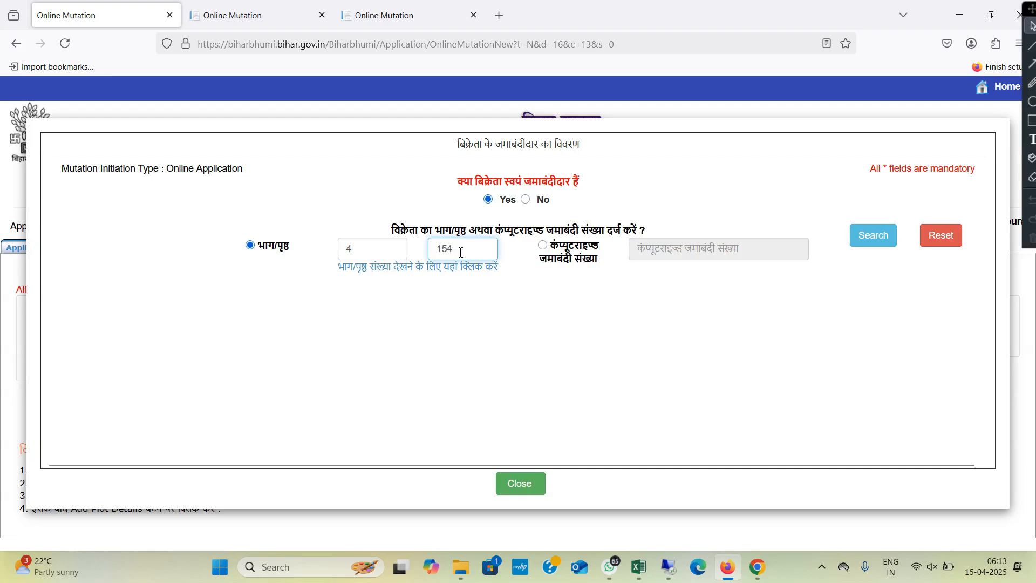
left_click(869, 241)
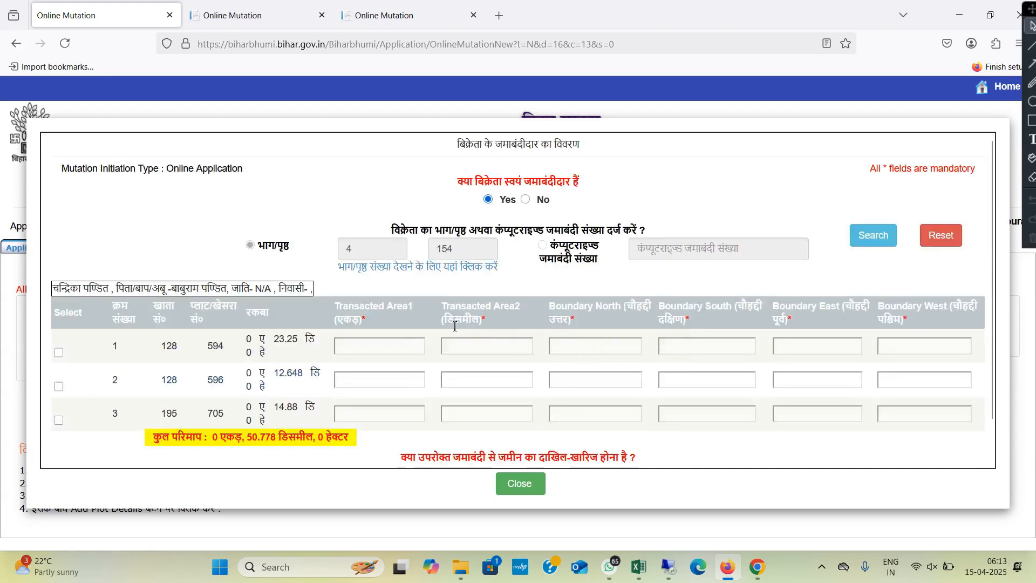
Step: Select all three plots of the jamabandi, khesra 594, 596 and 705, for the transaction
scroll(455, 326, "down", 2)
left_click(456, 331)
left_click(376, 305)
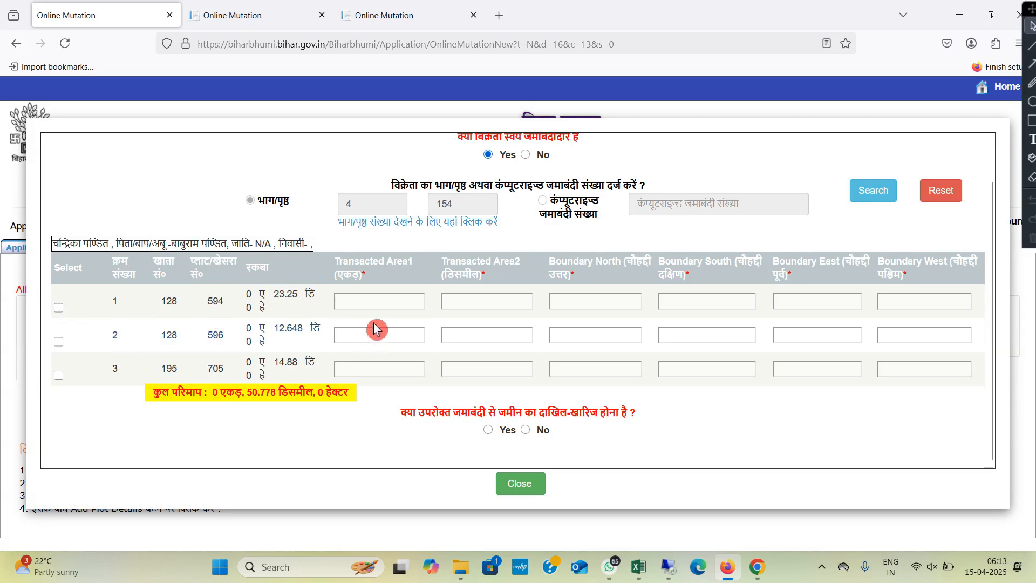
left_click(59, 308)
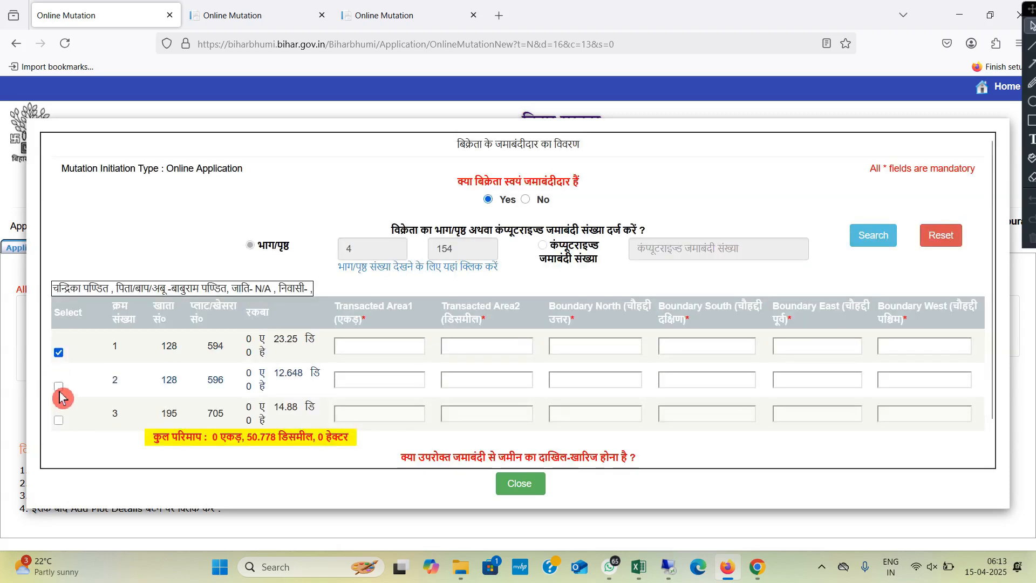
left_click(60, 388)
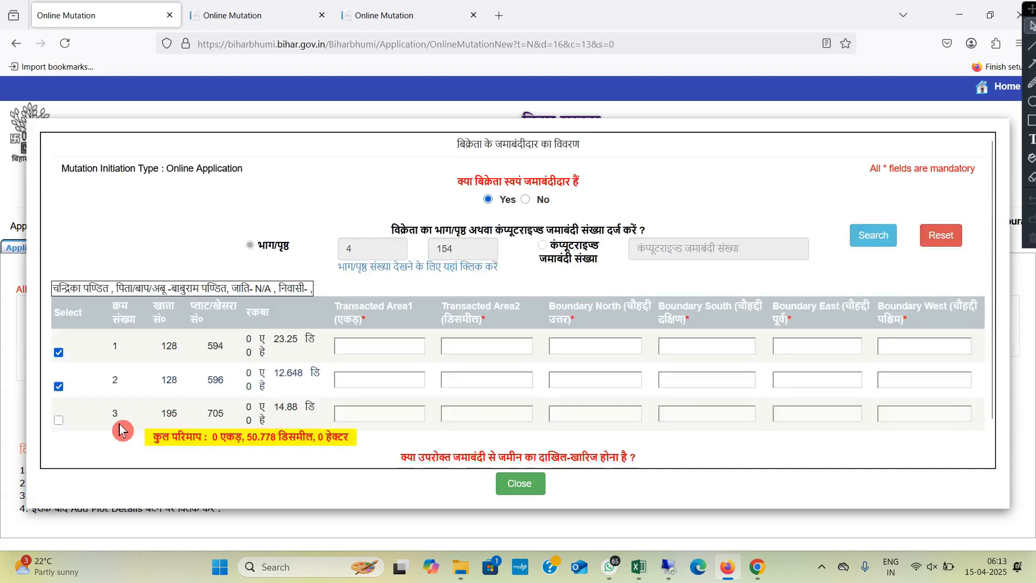
left_click(59, 420)
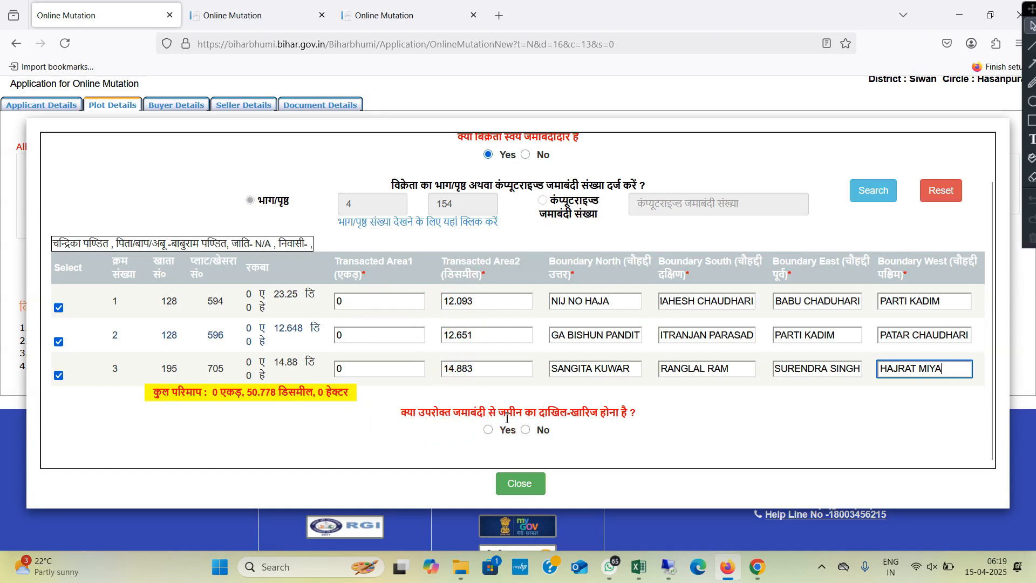
Step: Answer Yes to mutating land from this jamabandi, save the plot entries and close the seller's jamabandi dialog
left_click(488, 431)
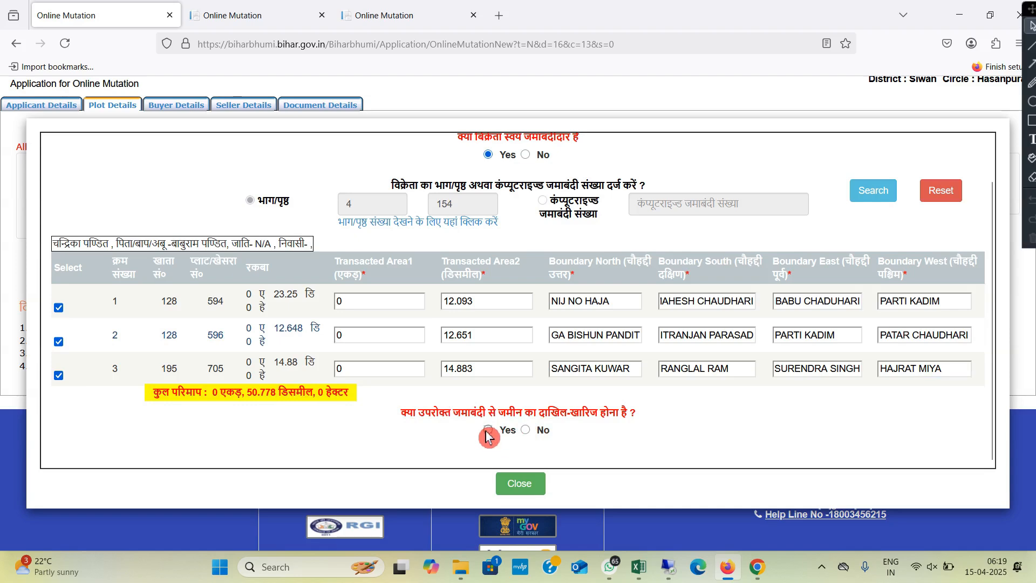
scroll(583, 354, "down", 3)
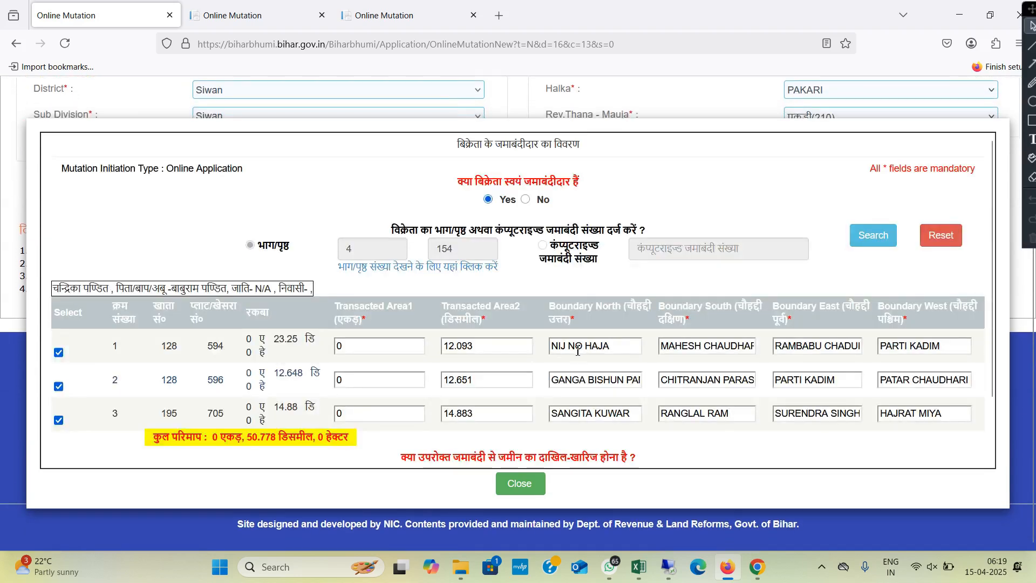
scroll(579, 349, "down", 3)
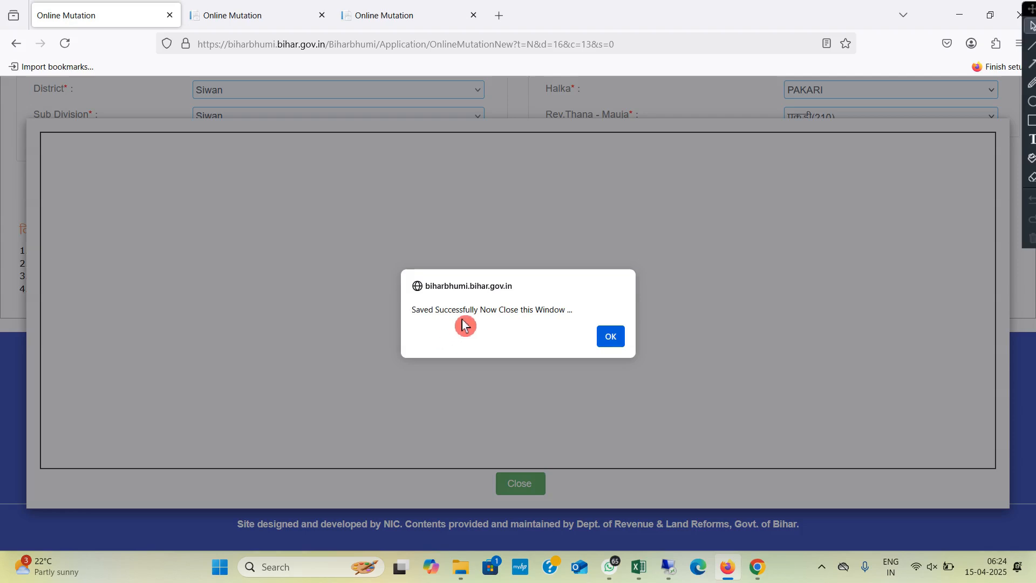
left_click(611, 337)
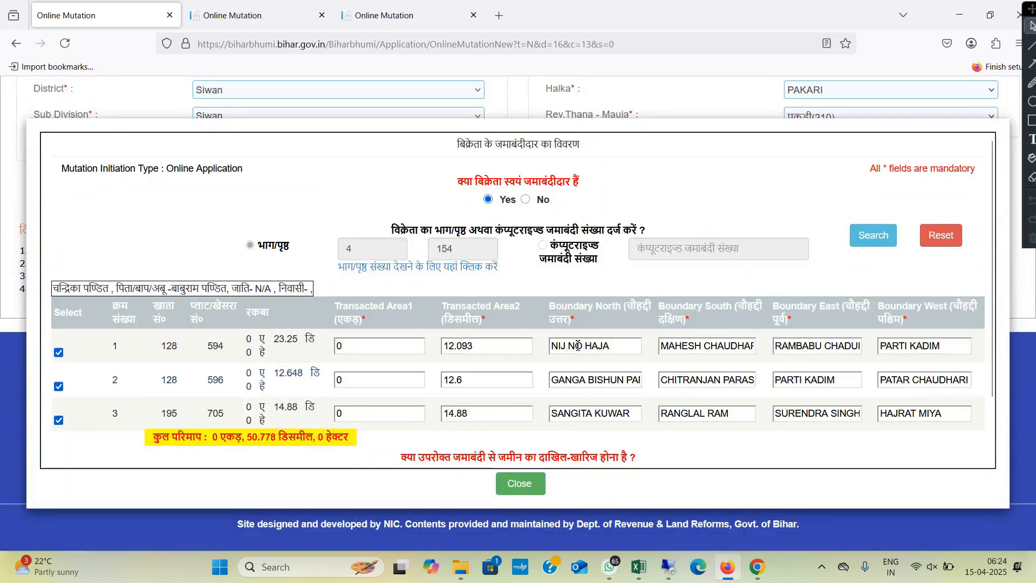
scroll(539, 367, "up", 5)
scroll(517, 344, "down", 3)
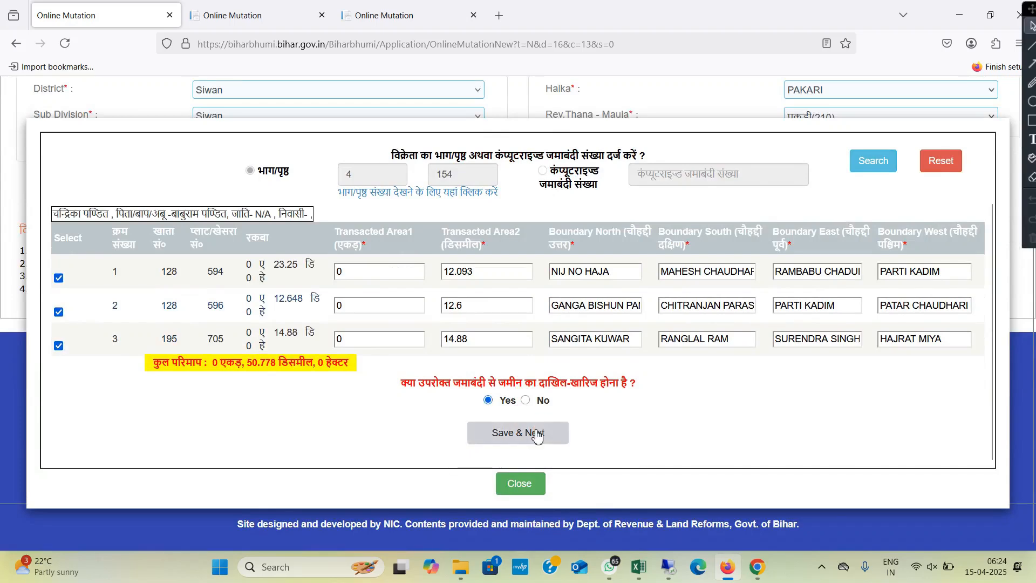
left_click(524, 488)
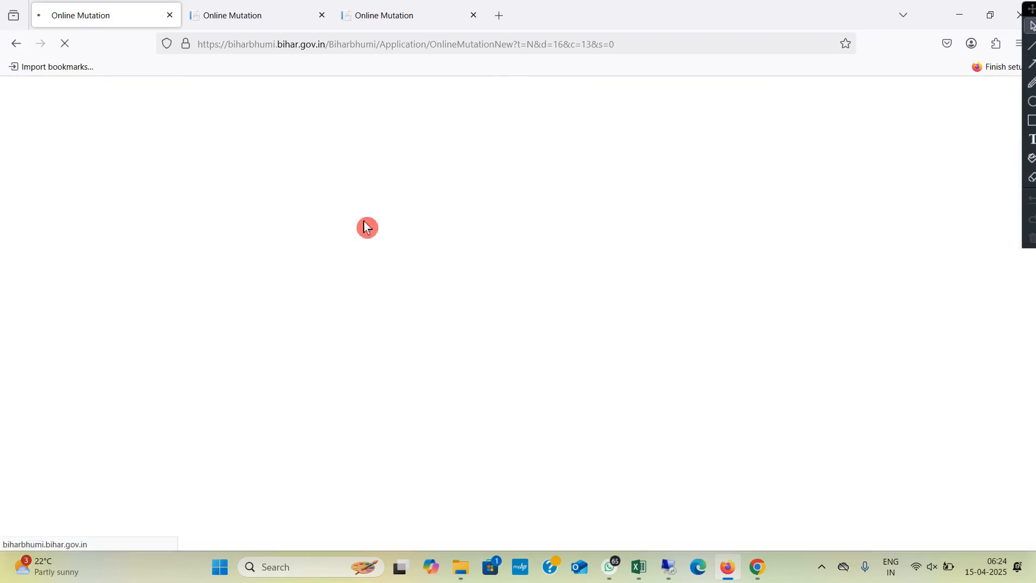
Step: Review the added plot rows, accept the घोषणापत्र declaration, and save the plot details to proceed to the buyer details
scroll(604, 341, "down", 8)
scroll(458, 224, "up", 2)
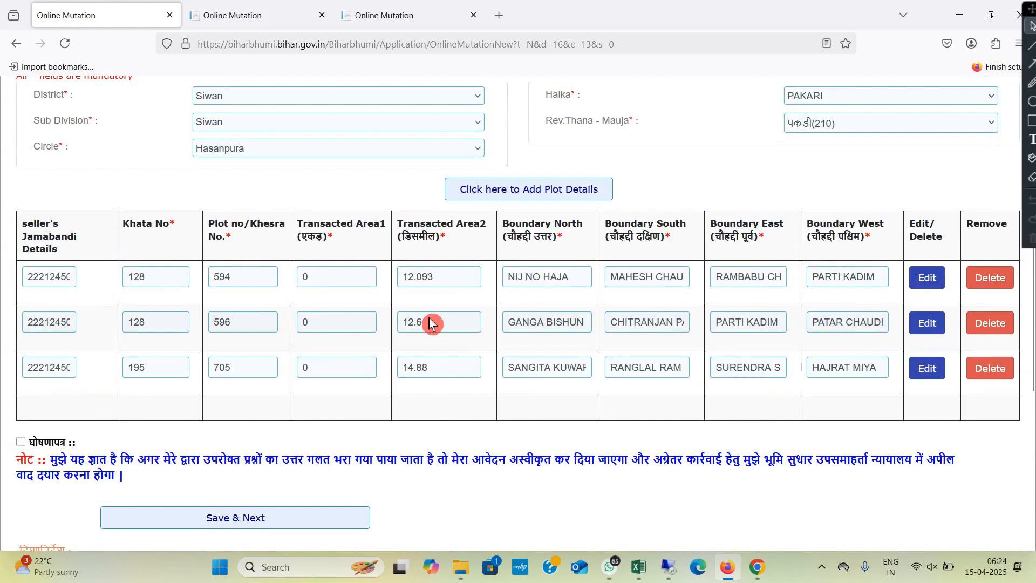
scroll(379, 364, "down", 4)
scroll(305, 393, "up", 1)
scroll(305, 393, "up", 1)
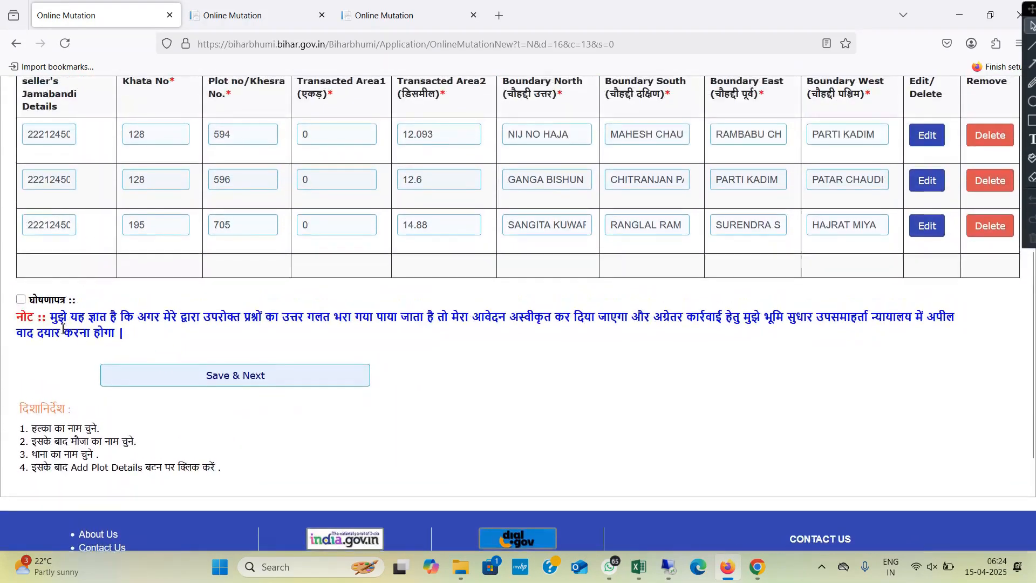
left_click(20, 300)
left_click(261, 377)
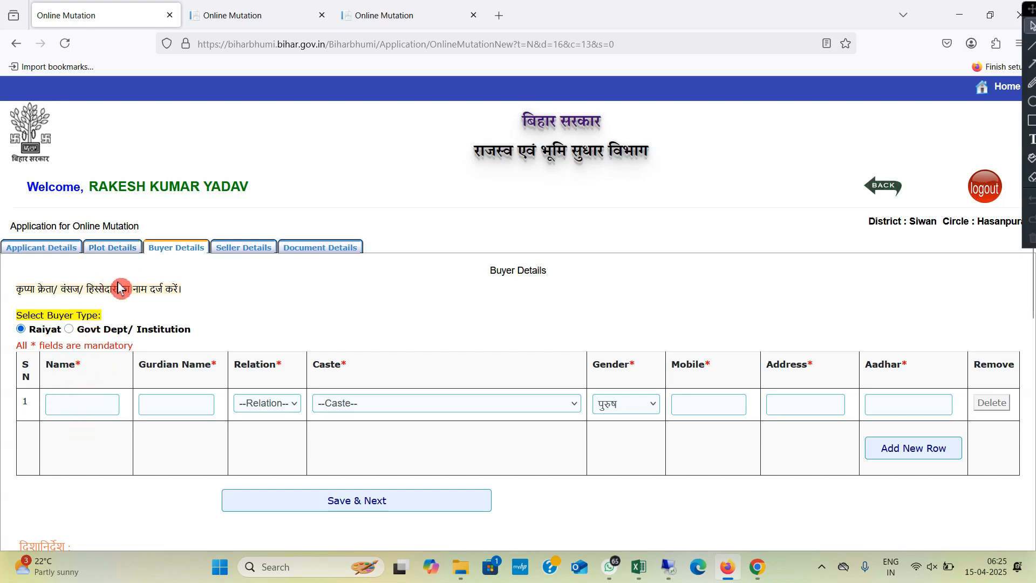
Step: Examine the first buyer row's name, guardian, relation, caste, gender, mobile and address fields and the option for adding a row
left_click(81, 405)
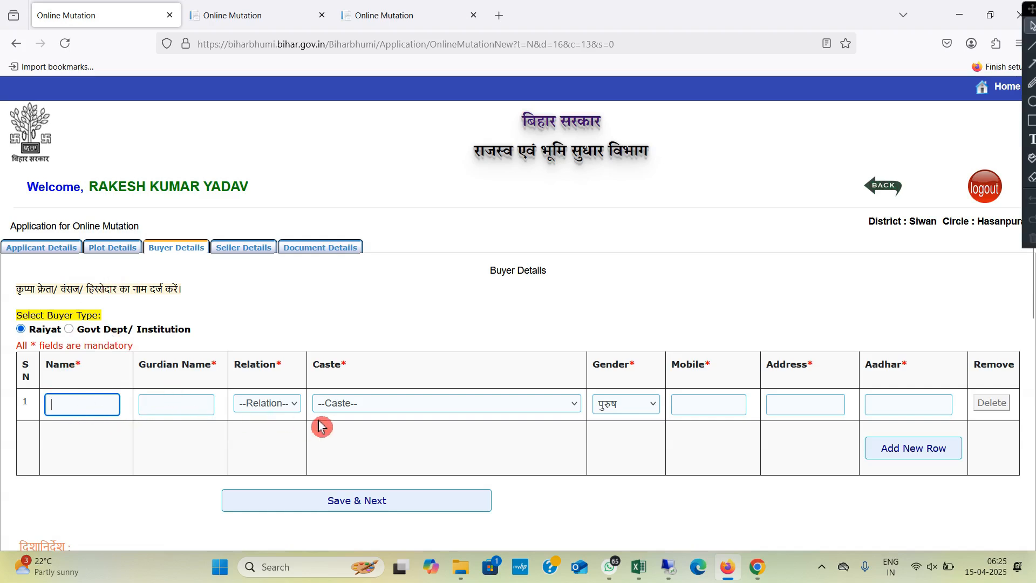
left_click(146, 406)
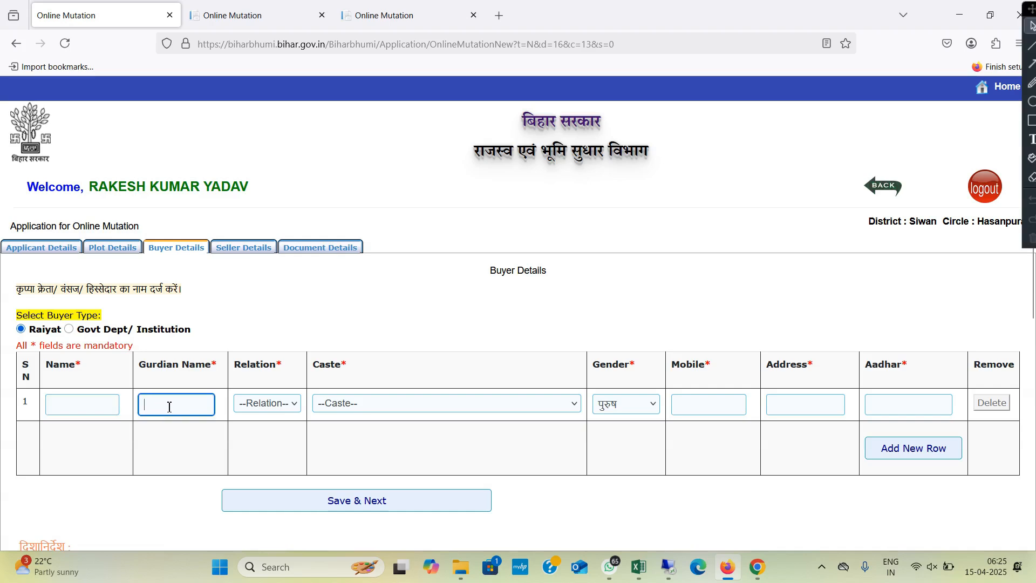
left_click(264, 413)
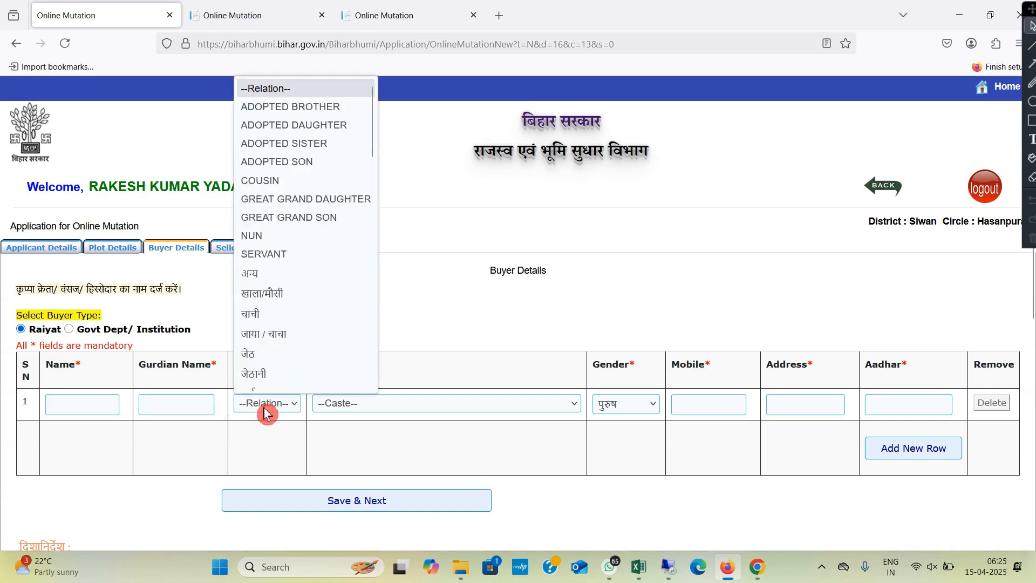
left_click(267, 415)
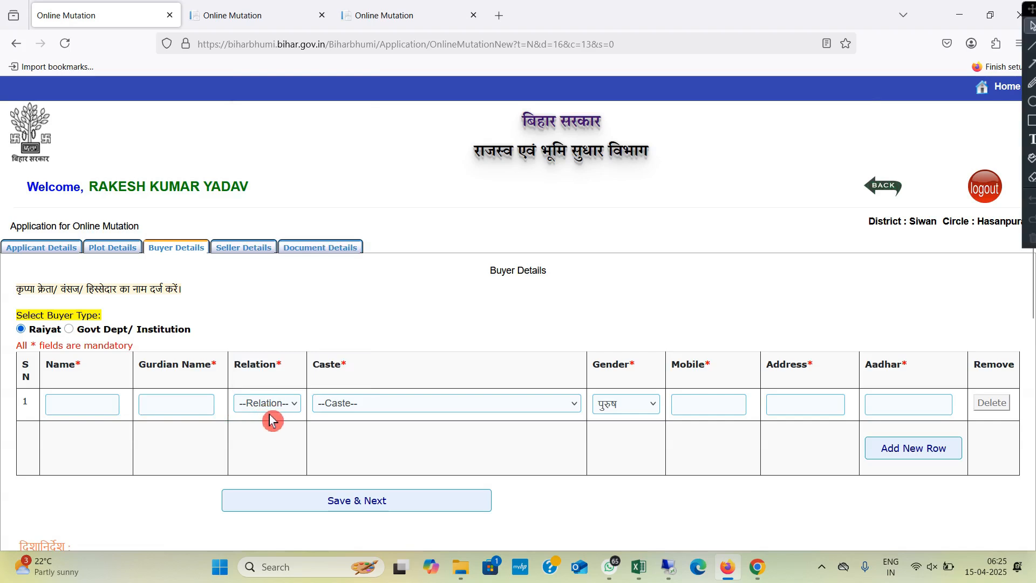
left_click(392, 416)
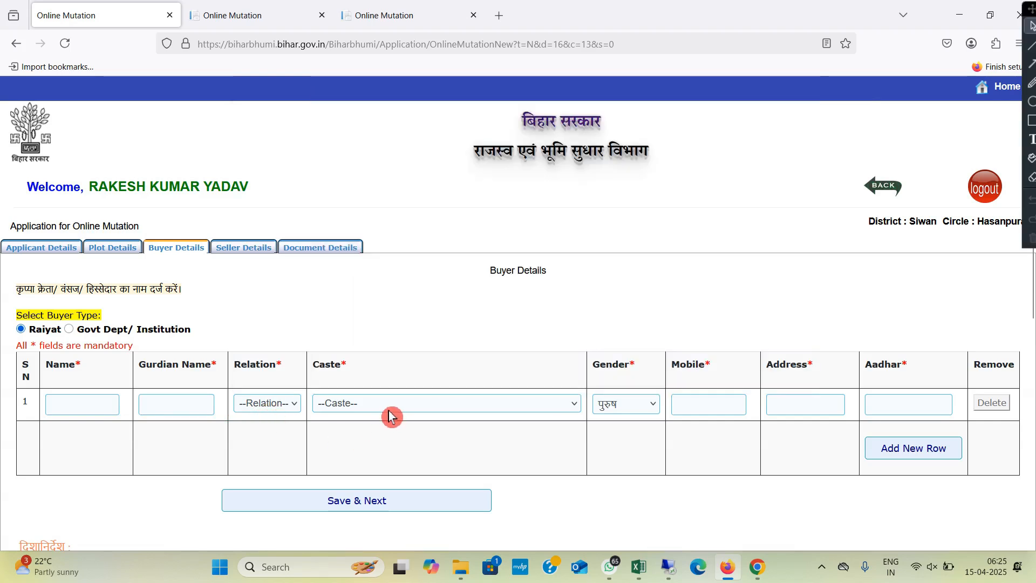
left_click(629, 411)
left_click(705, 410)
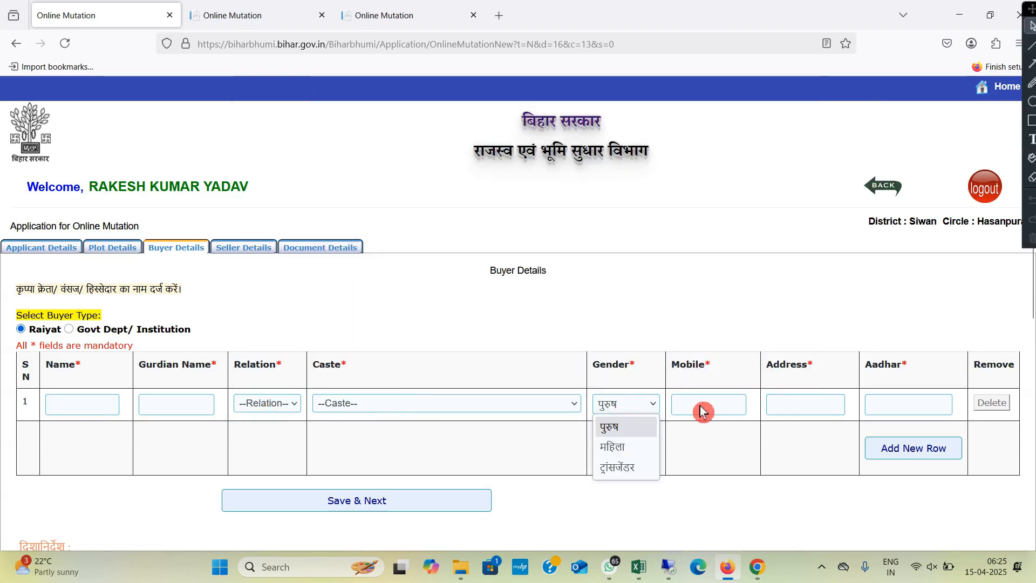
left_click(802, 410)
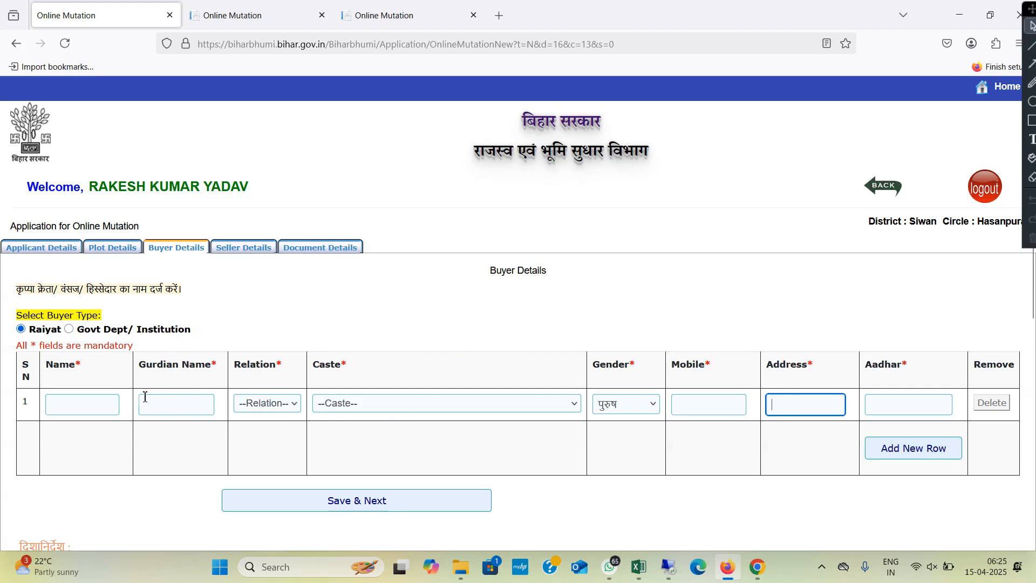
left_click(931, 453)
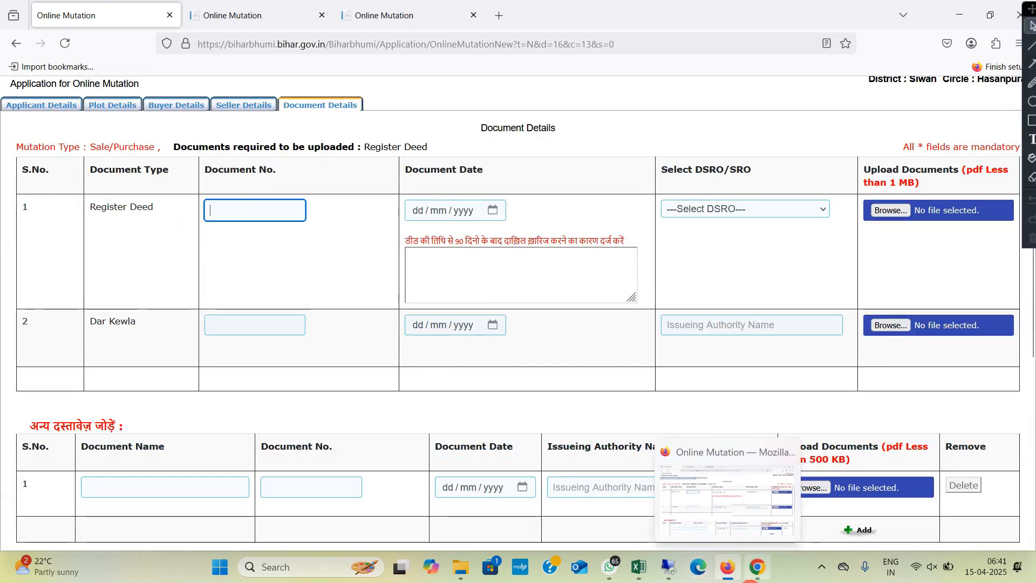
Step: Switch to Chrome to check the scanned sale deed for its deed number and date, and return to the document details form in Firefox
left_click(758, 566)
left_click(743, 387)
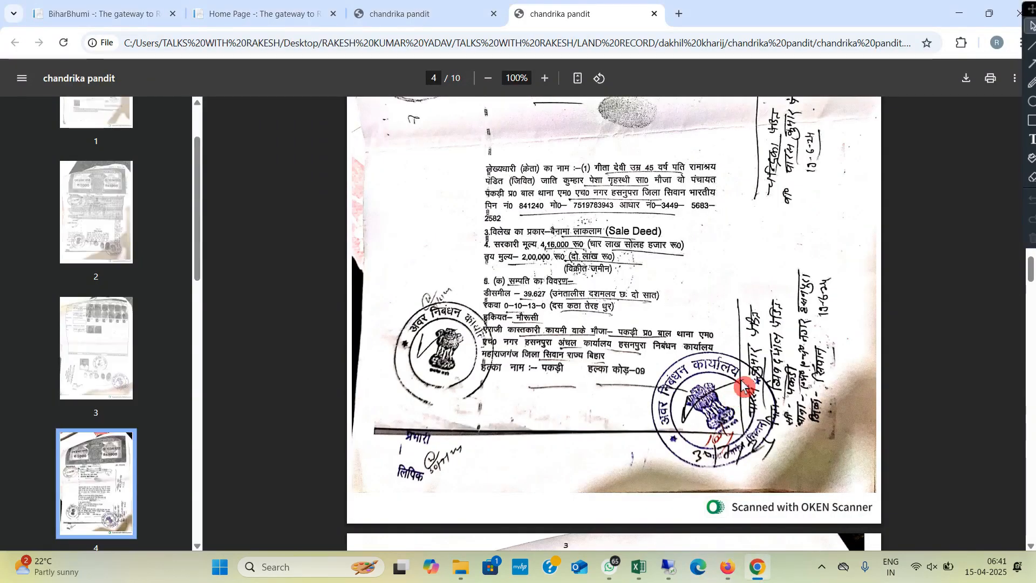
scroll(744, 387, "up", 10)
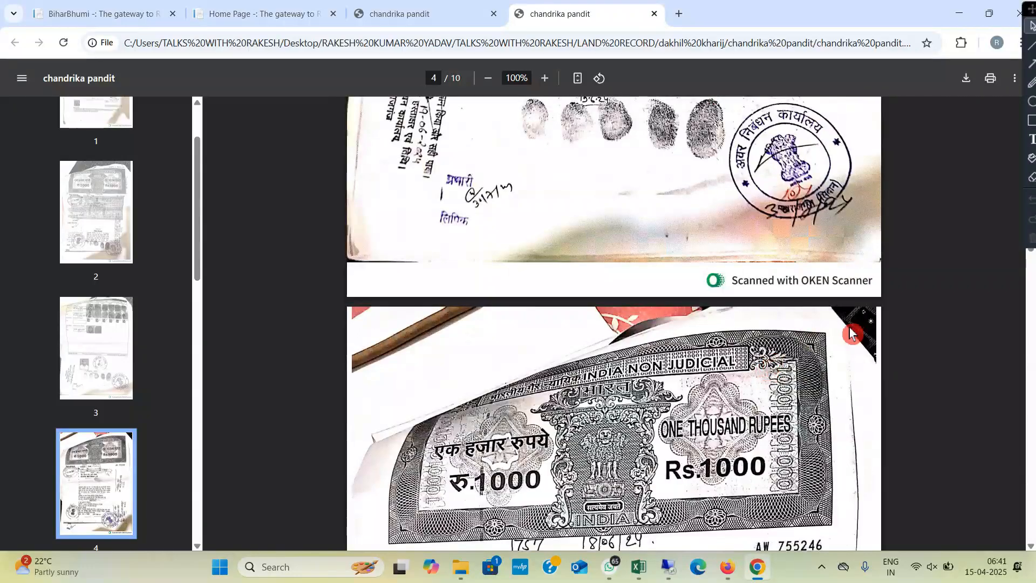
scroll(851, 333, "up", 20)
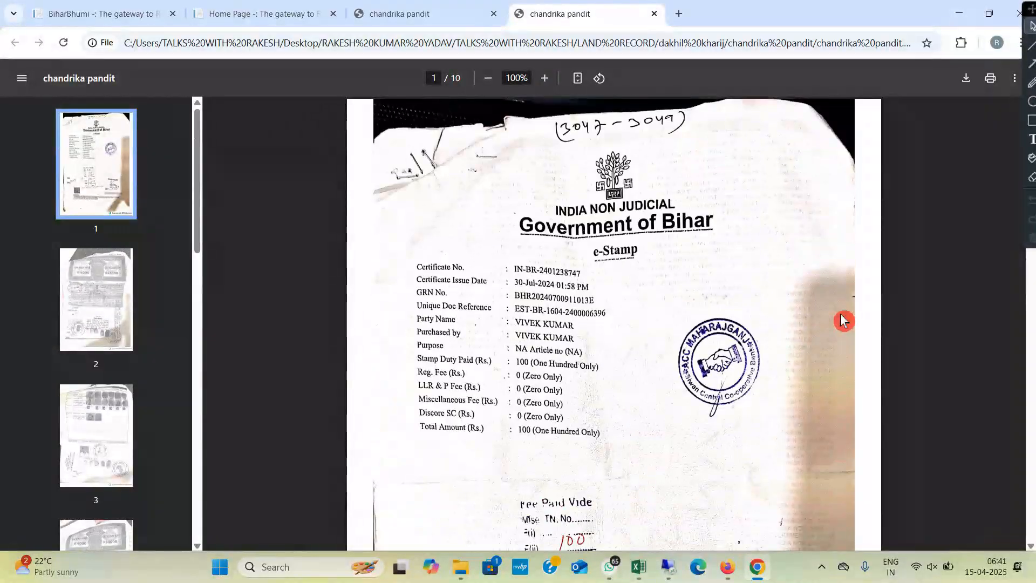
scroll(844, 321, "down", 12)
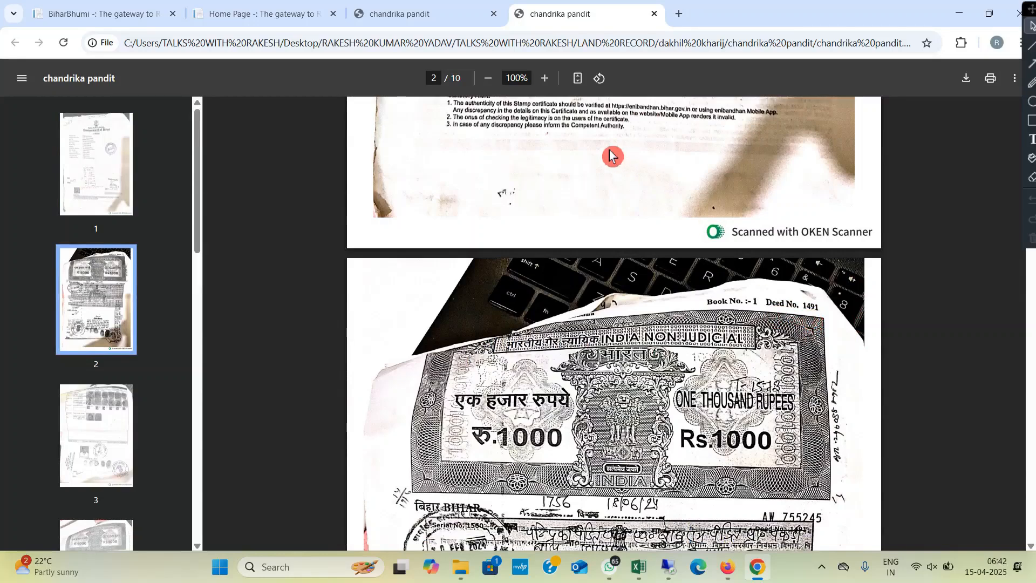
left_click(726, 567)
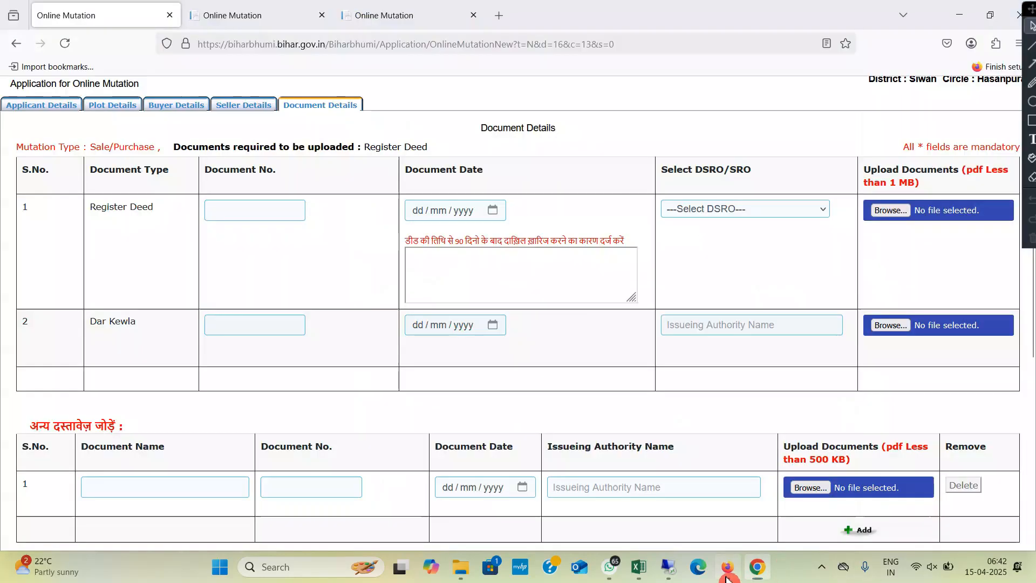
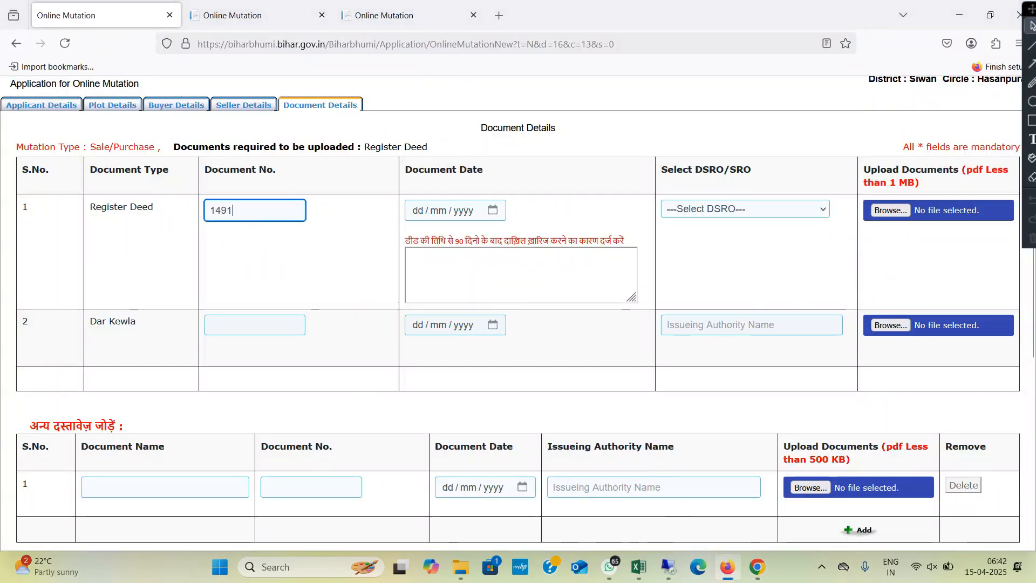
left_click(532, 230)
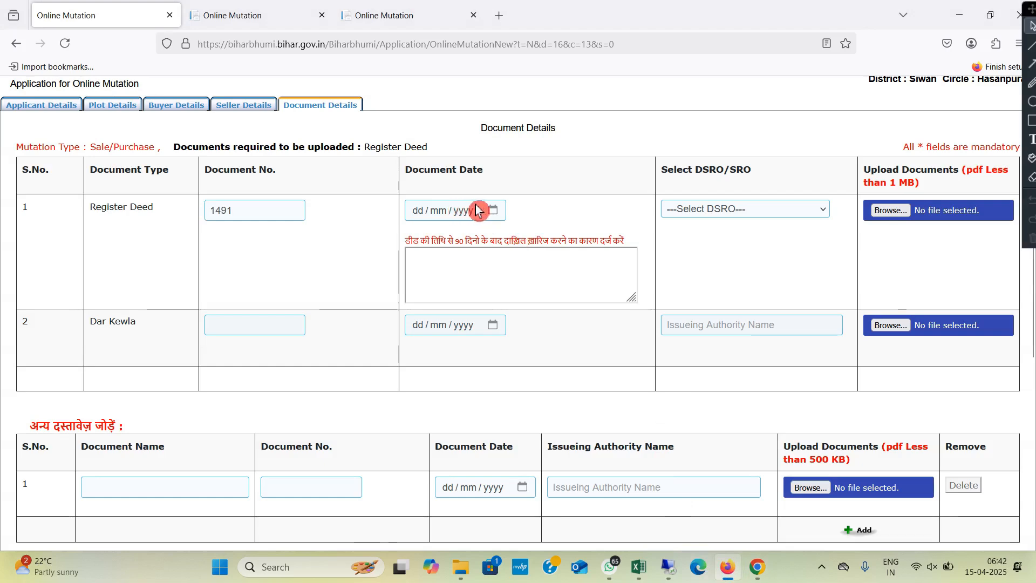
Step: Check the deed date on the scanned deed in Chrome, set the Register Deed's date to 30/07/2024, and open the late-filing reason for entry
left_click(494, 210)
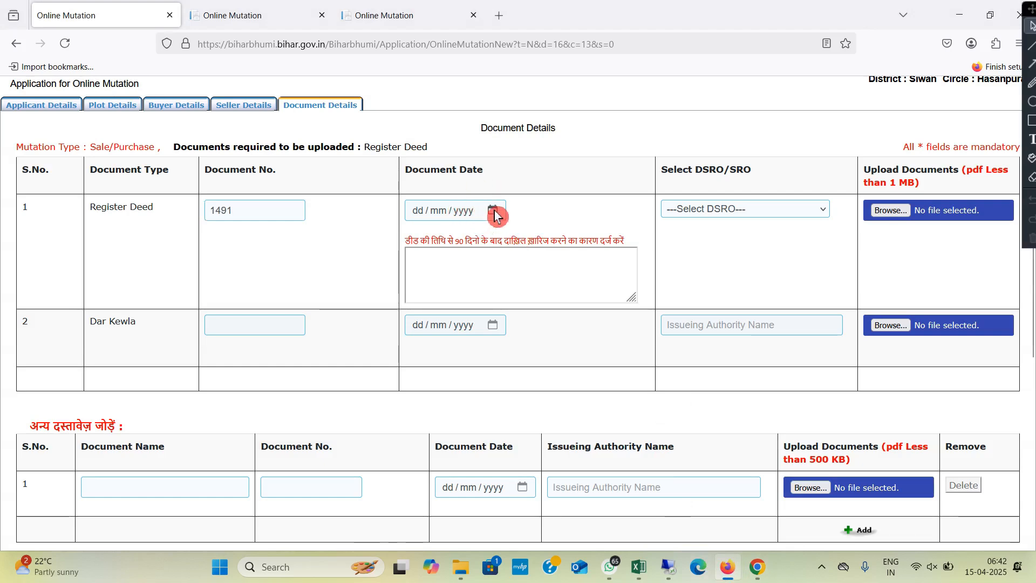
left_click(495, 212)
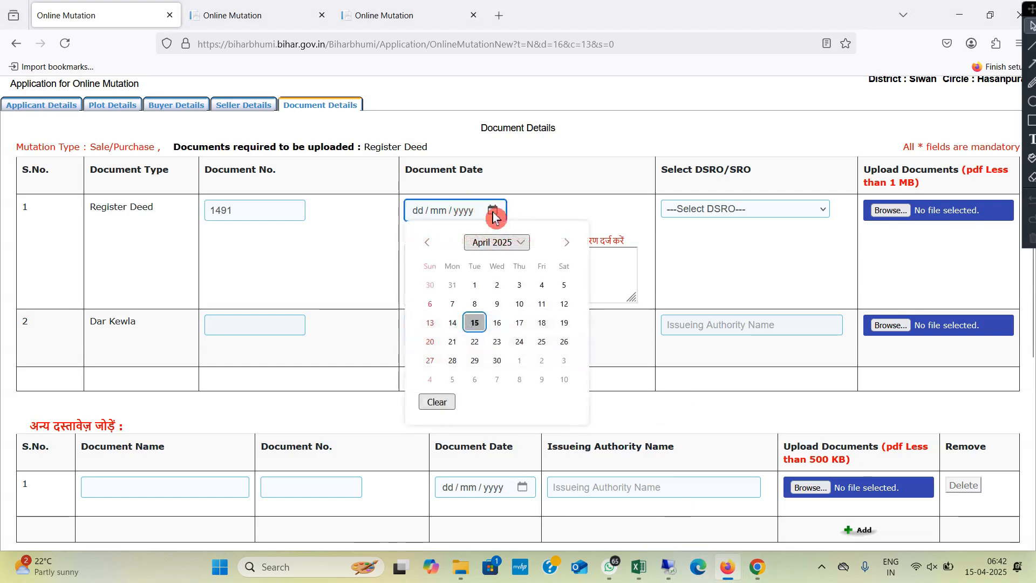
left_click(745, 566)
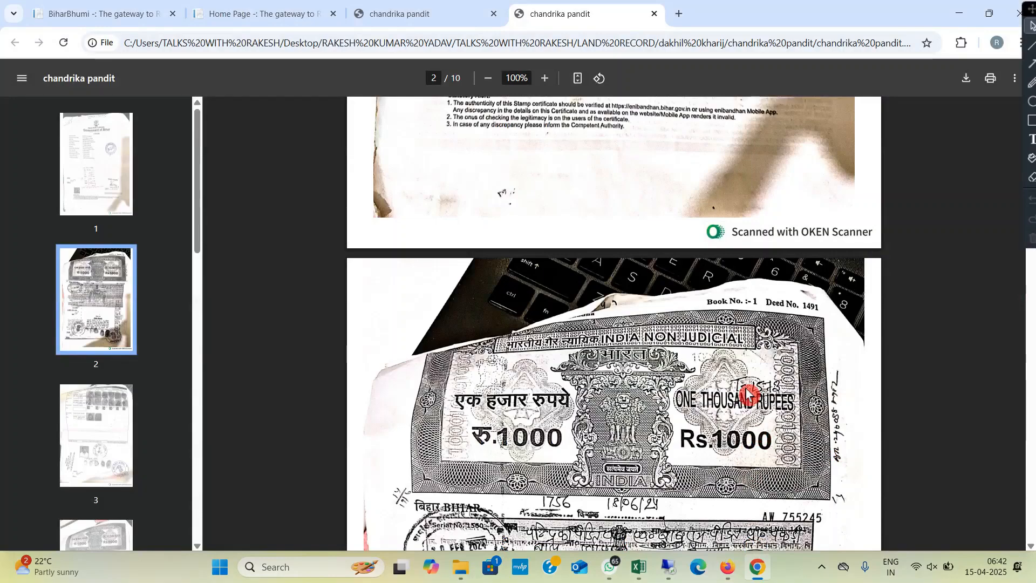
scroll(748, 394, "down", 5)
key("alt+Tab")
left_click(430, 252)
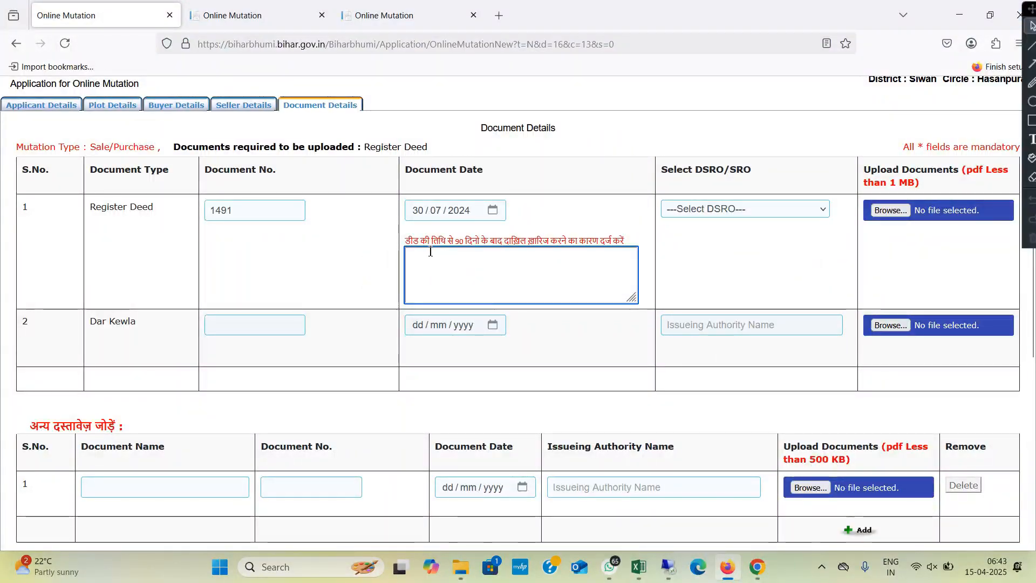
left_click(381, 272)
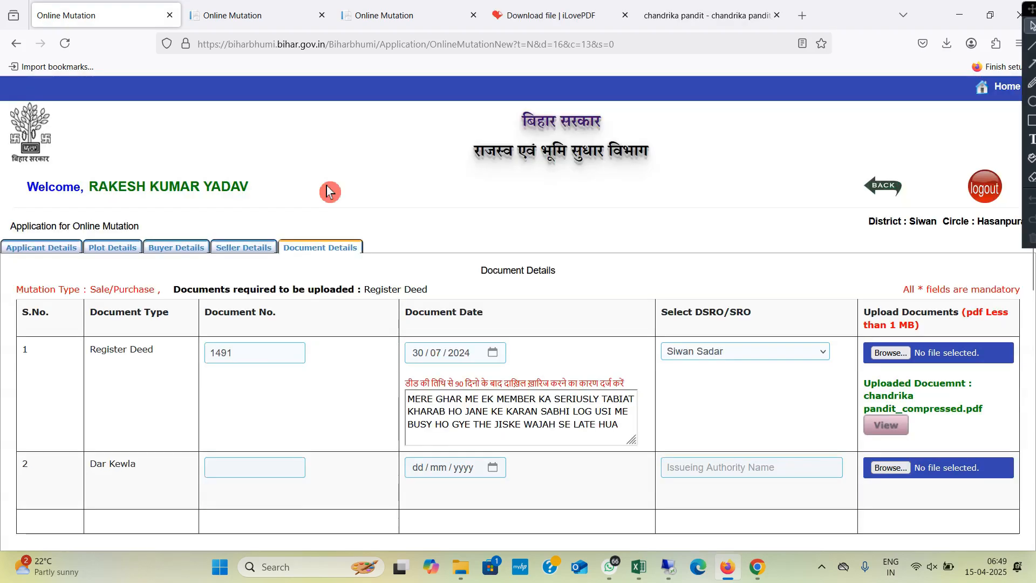
Step: Review the Register Deed details and the other document rows, and proceed to the buyer's mobile verification
scroll(423, 197, "down", 3)
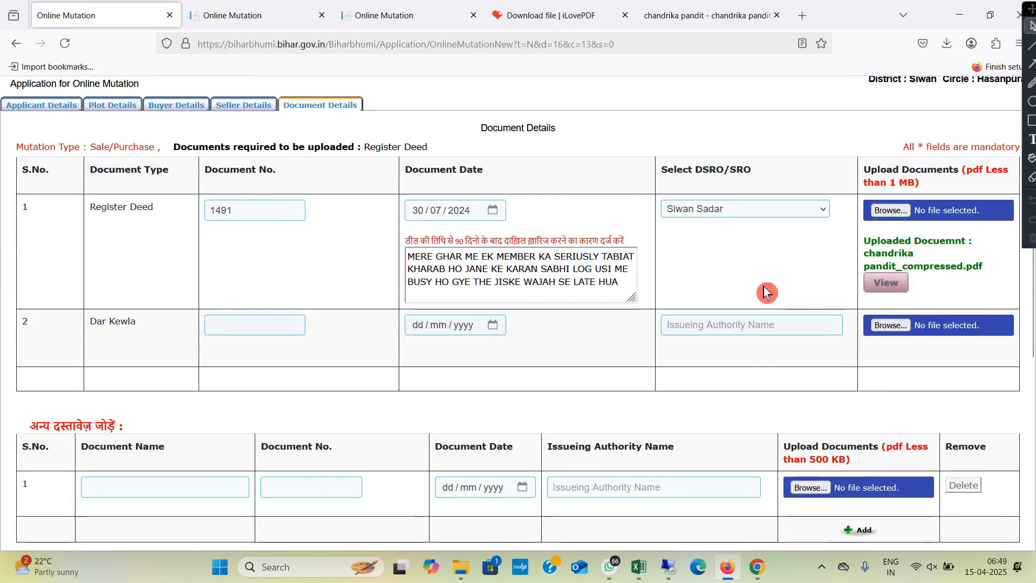
scroll(763, 293, "down", 6)
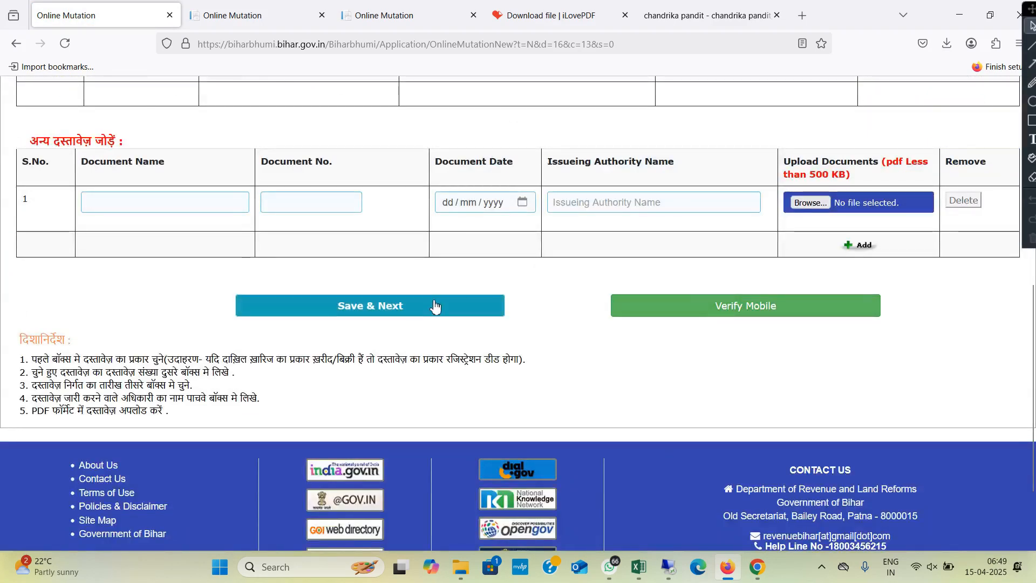
scroll(435, 307, "up", 7)
scroll(685, 310, "down", 5)
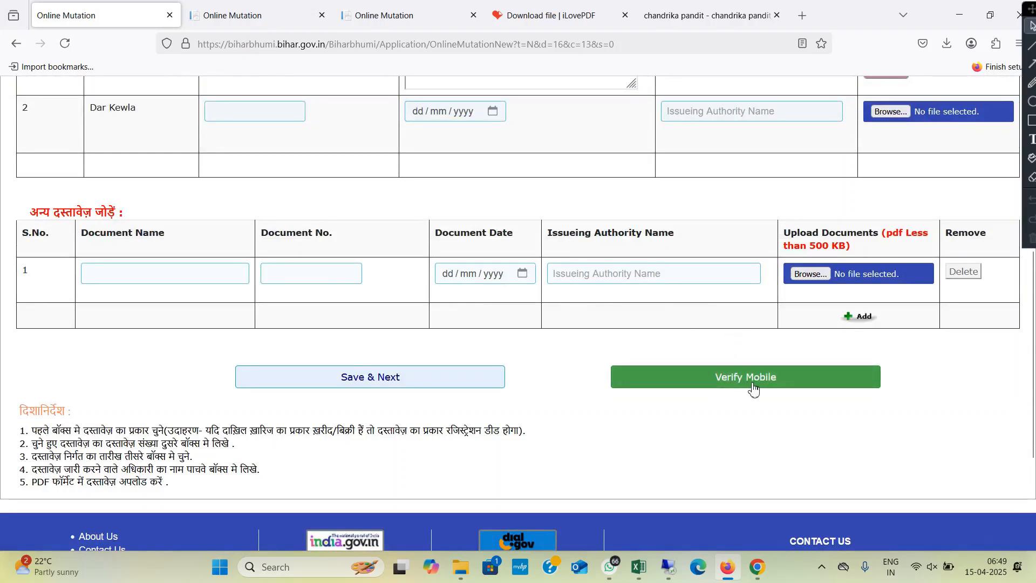
scroll(754, 387, "up", 2)
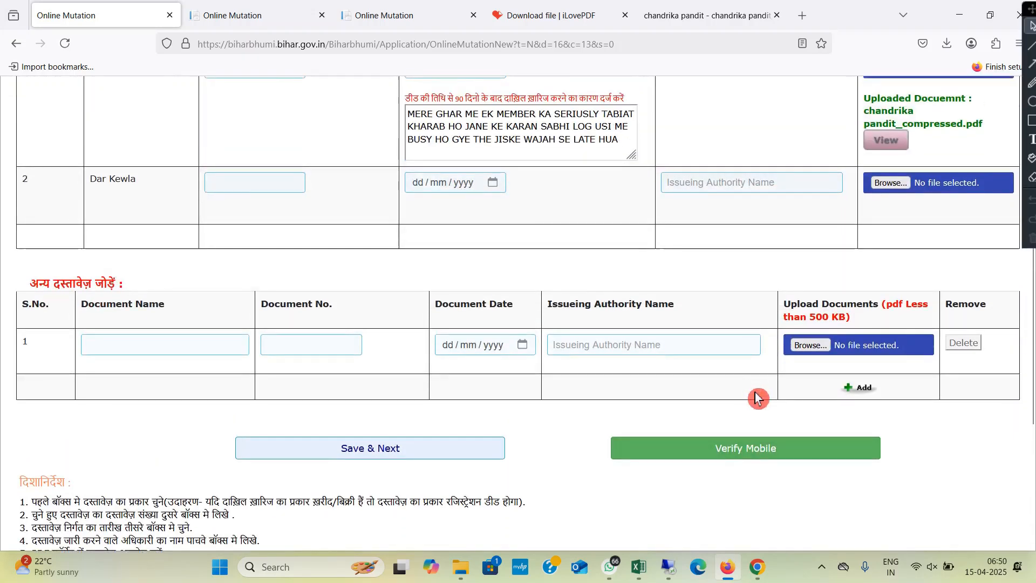
left_click(753, 458)
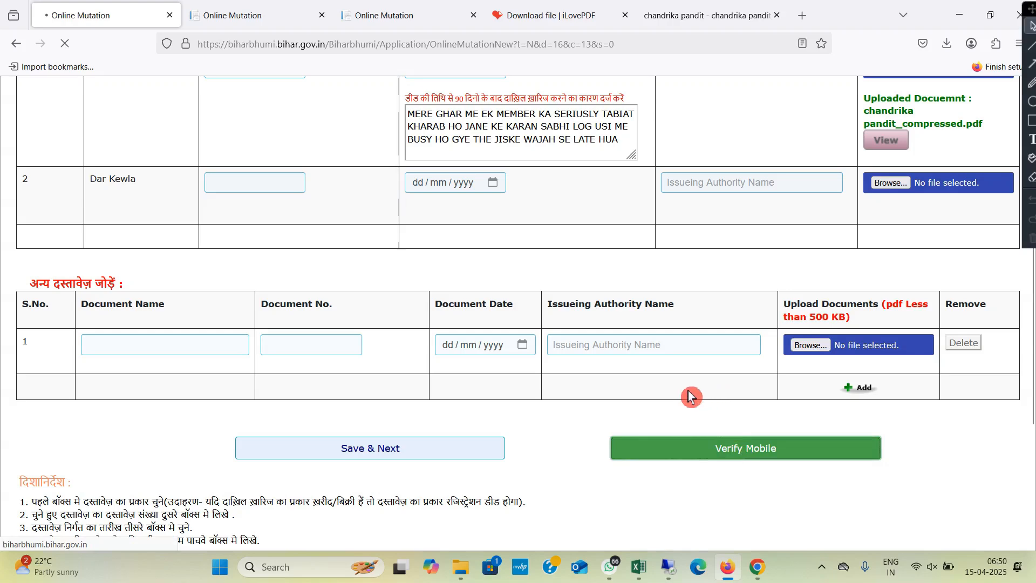
Step: Request an OTP for the buyer, submit the received OTP for verification, and acknowledge the confirmation
scroll(740, 318, "down", 5)
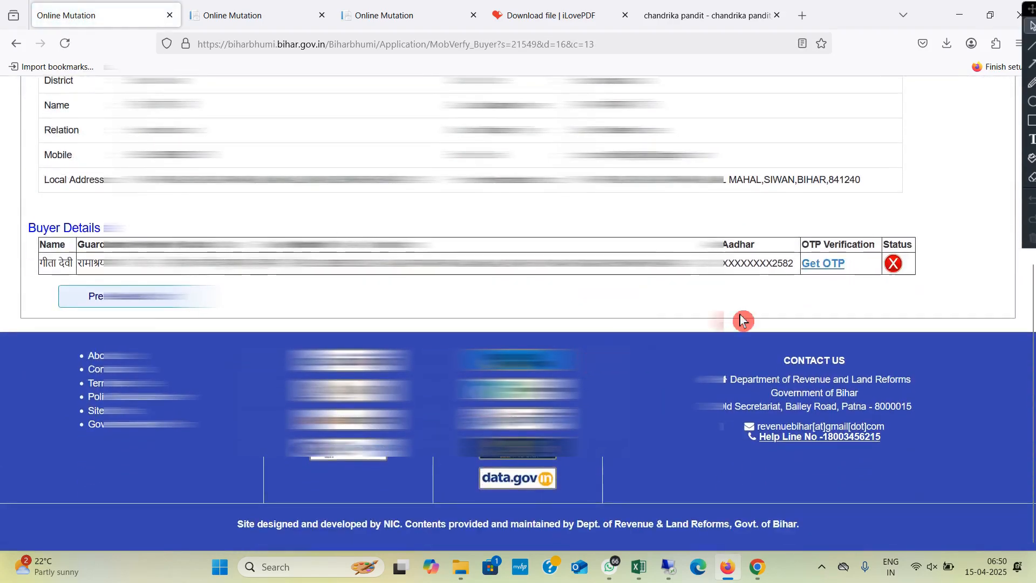
scroll(821, 271, "up", 4)
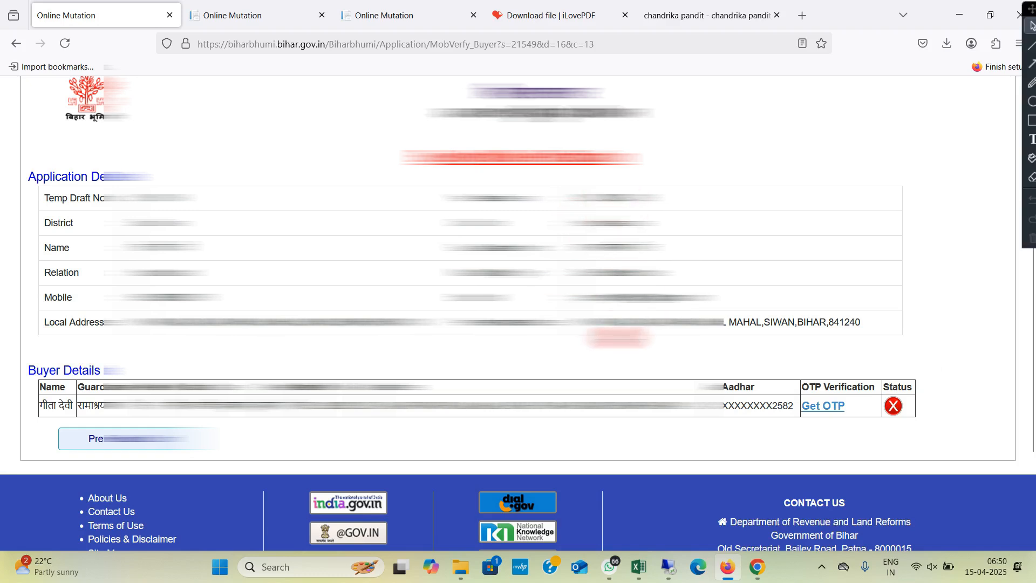
scroll(235, 421, "down", 3)
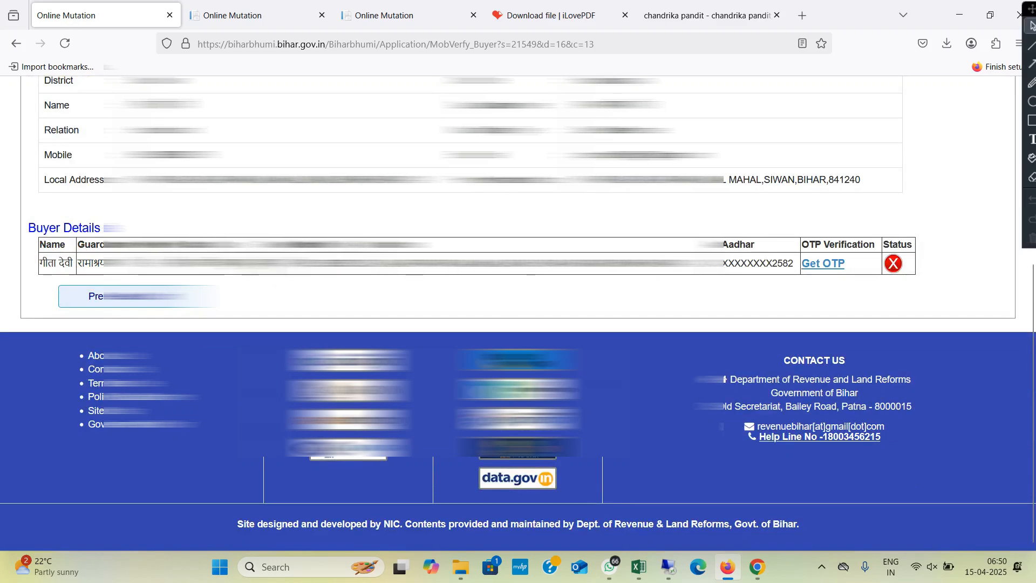
left_click(823, 264)
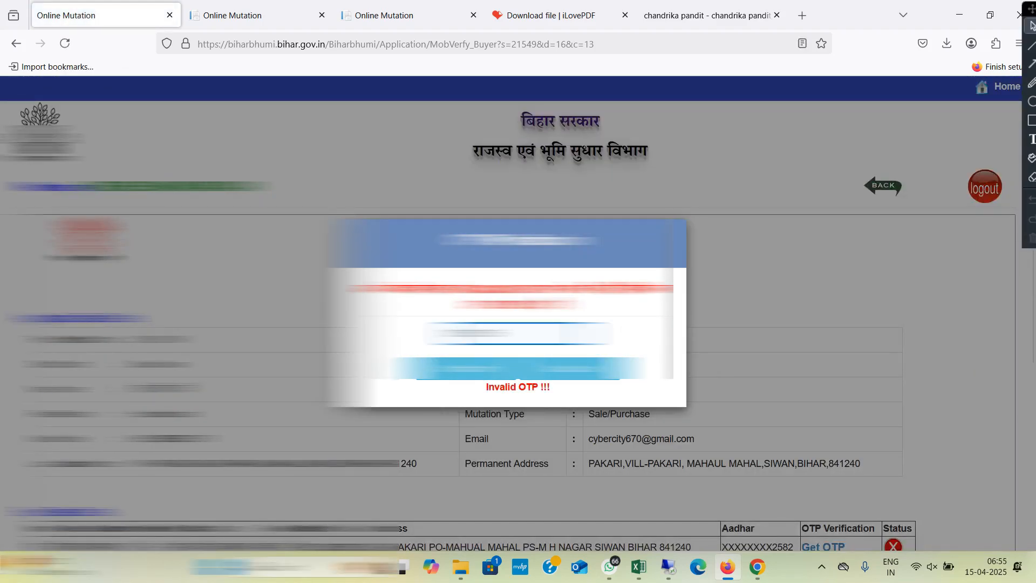
left_click(475, 369)
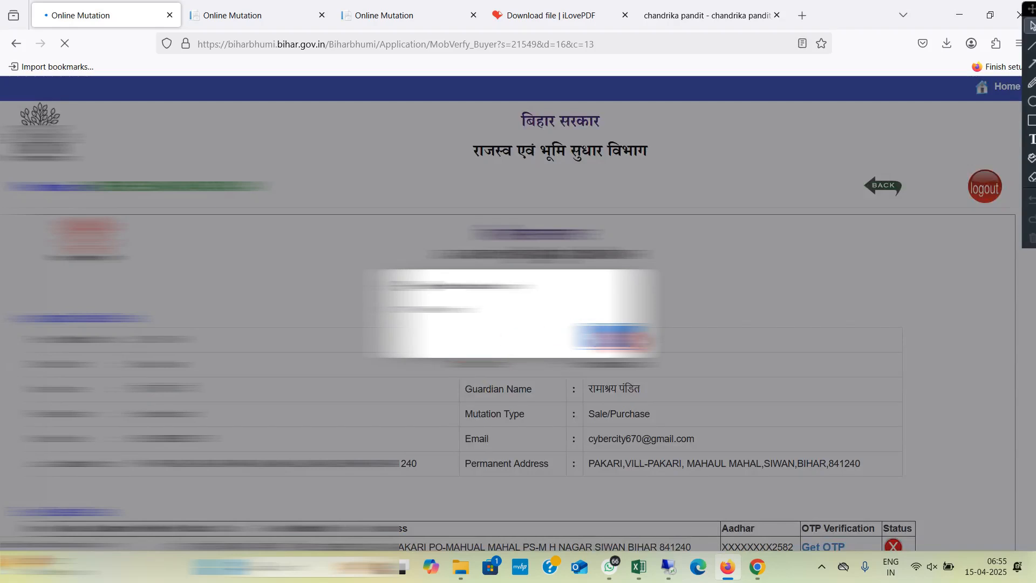
left_click(626, 339)
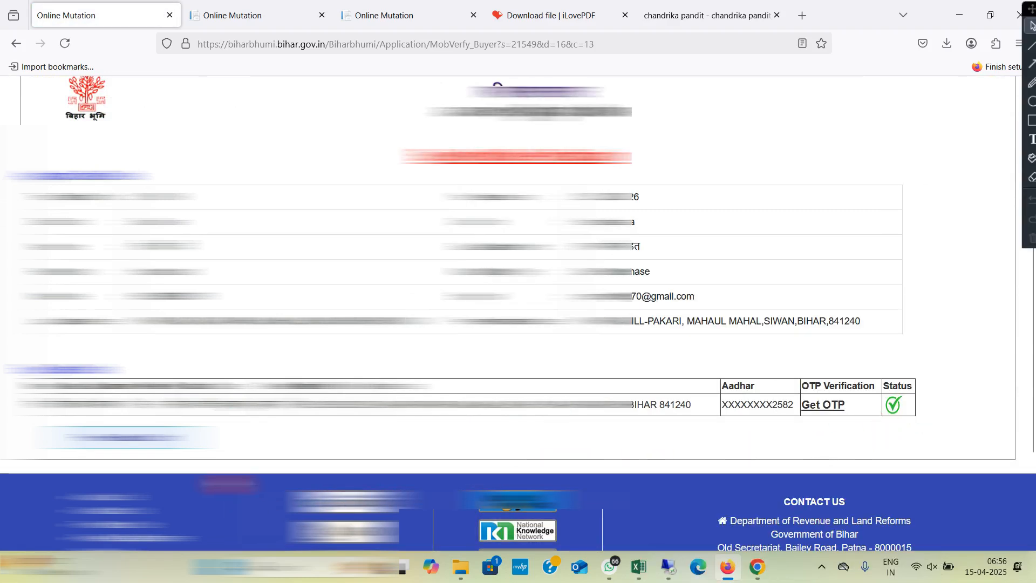
Step: Open the application preview, review the applicant, document, buyer, seller and plot details, and accept the घोषणापत्र declaration
left_click(144, 441)
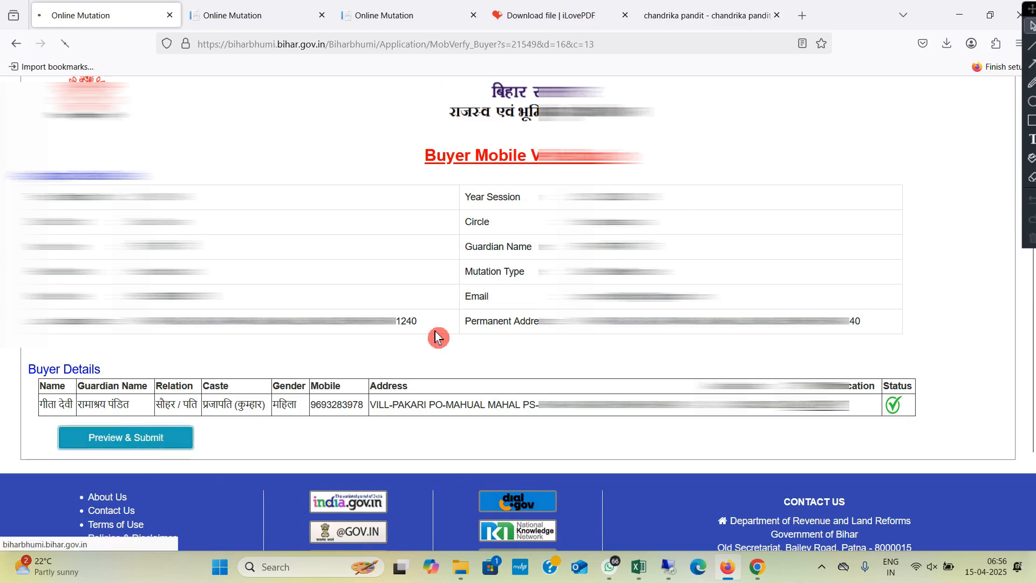
scroll(519, 314, "down", 5)
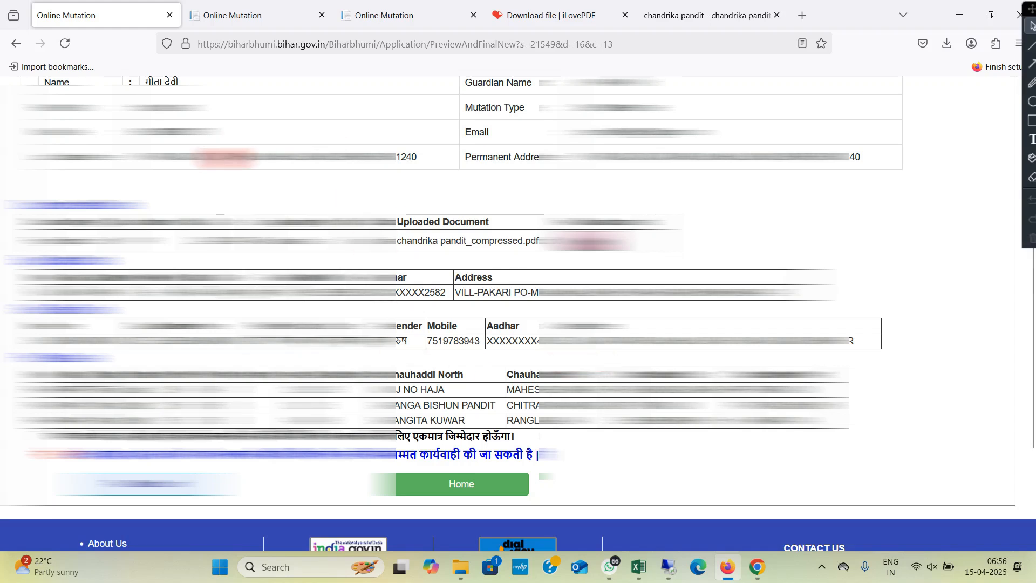
scroll(340, 205, "up", 2)
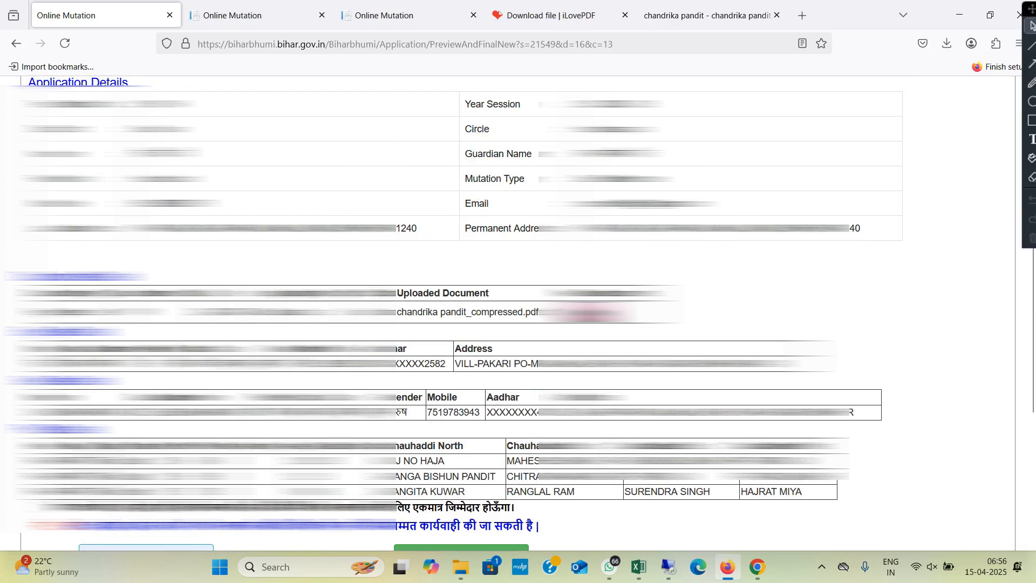
scroll(426, 294, "down", 3)
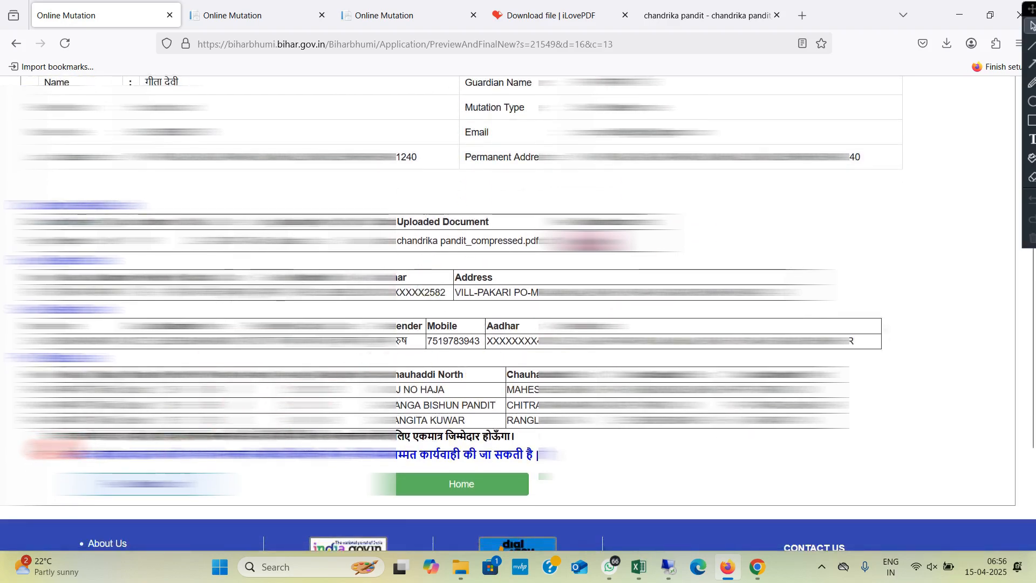
left_click(52, 436)
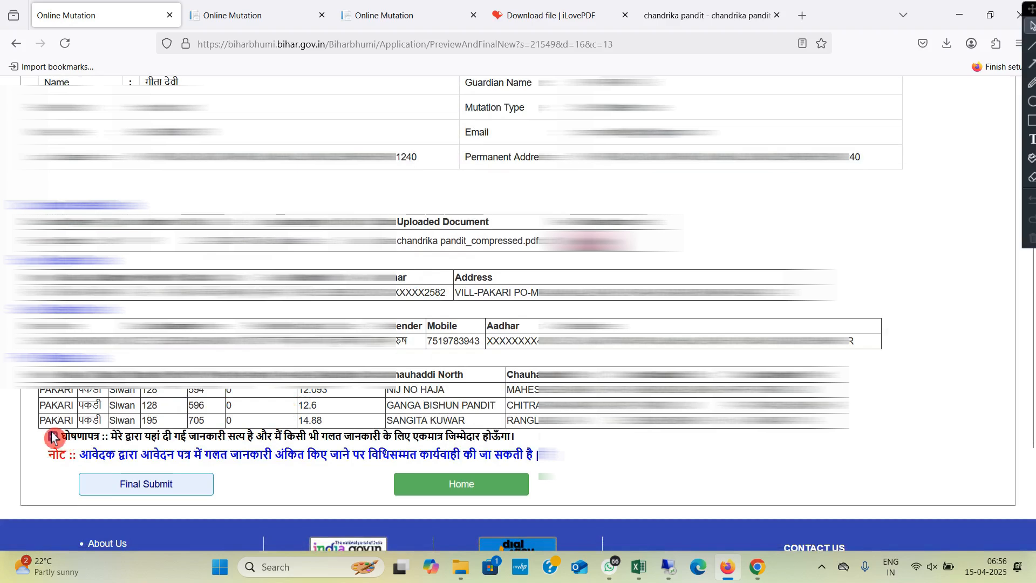
Step: Submit the application finally by entering the OTP sent to the mobile number, confirming it, and acknowledging the submission message
left_click(139, 484)
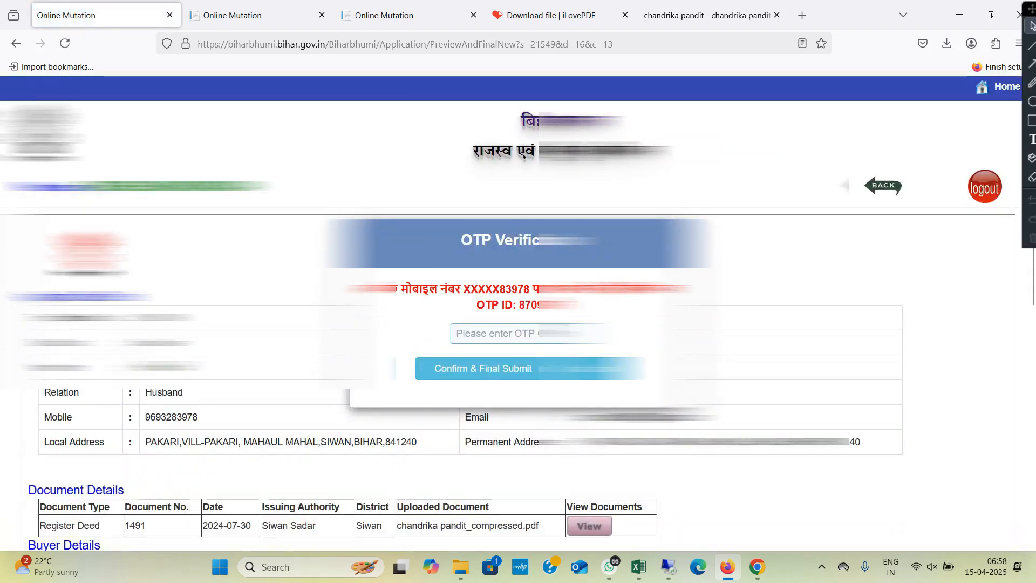
left_click(559, 336)
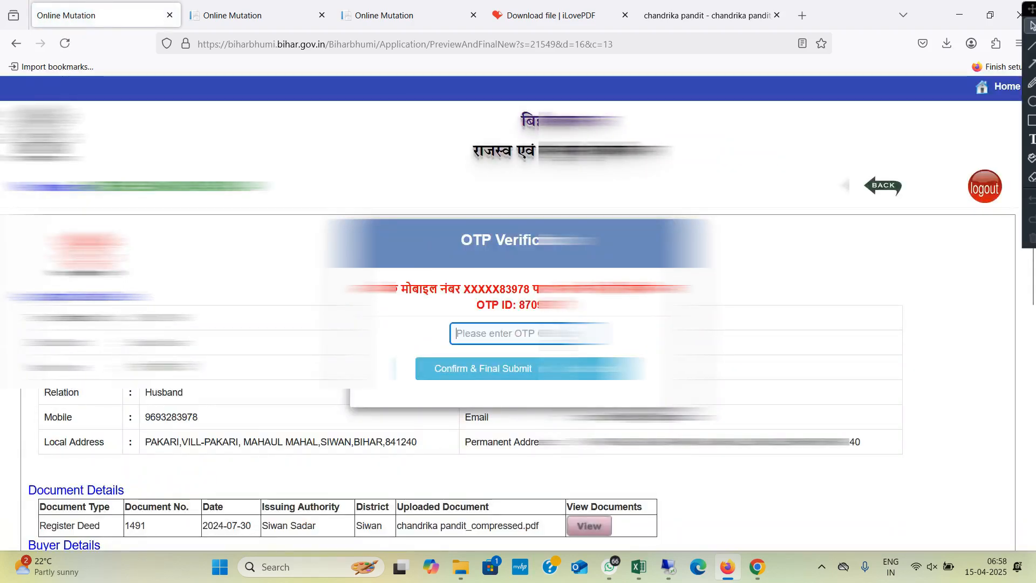
left_click(465, 376)
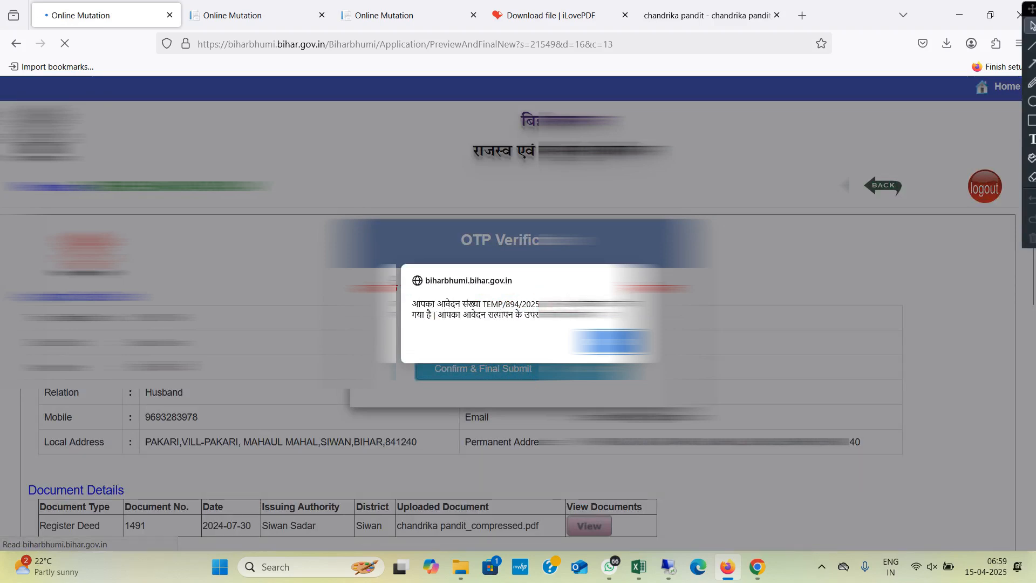
left_click_drag(543, 342, 577, 342)
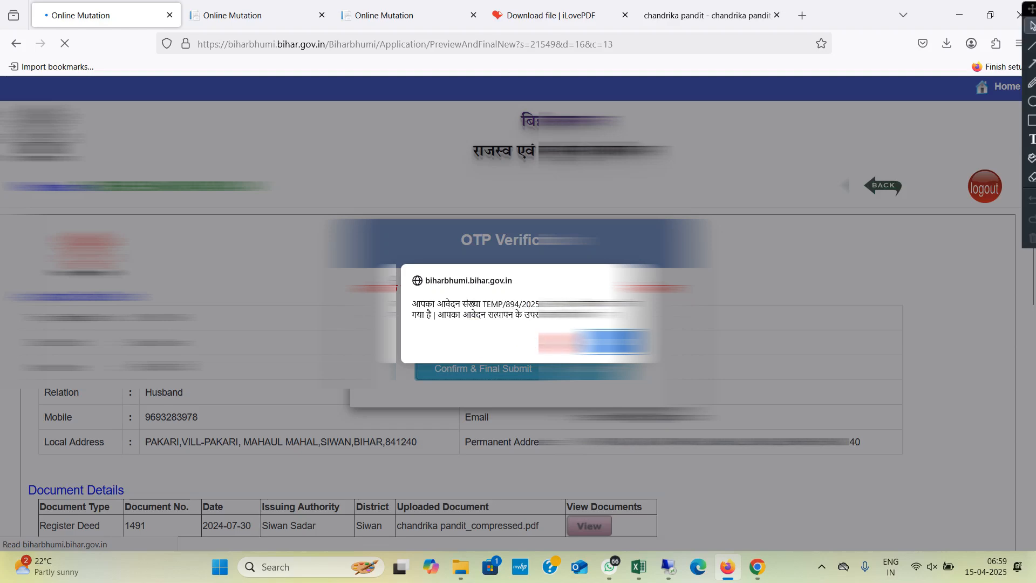
left_click(610, 343)
scroll(484, 387, "down", 4)
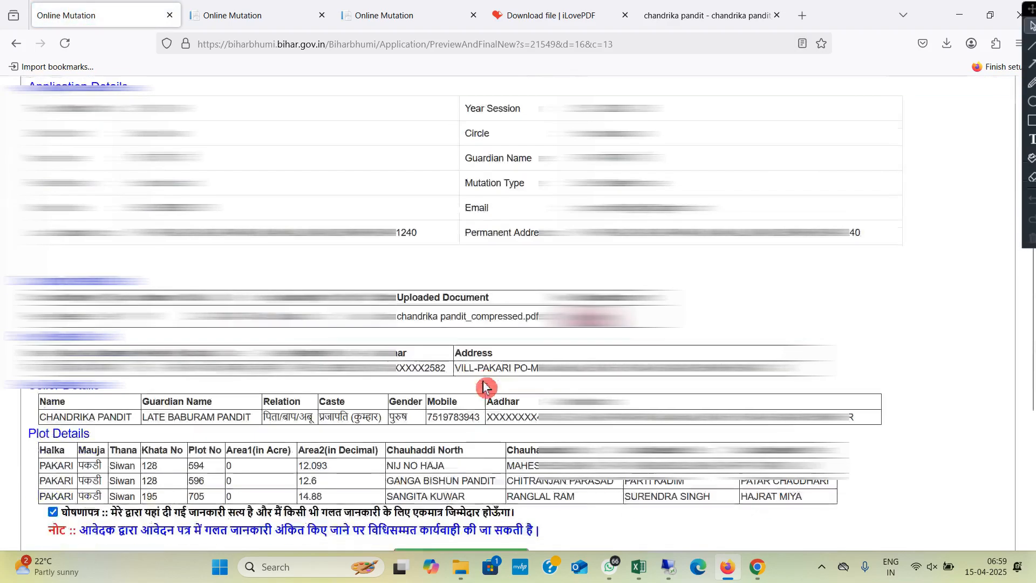
scroll(483, 384, "down", 4)
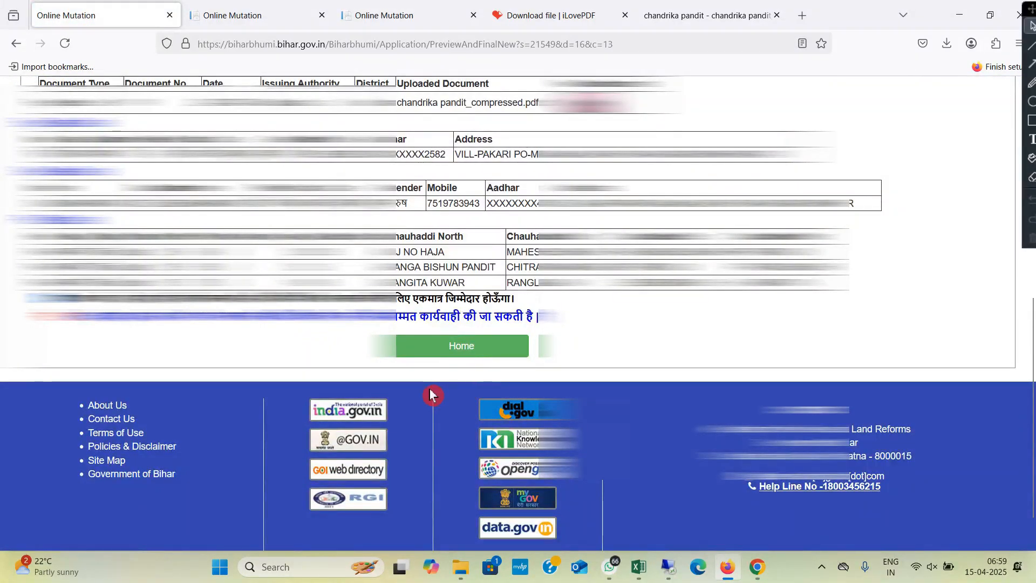